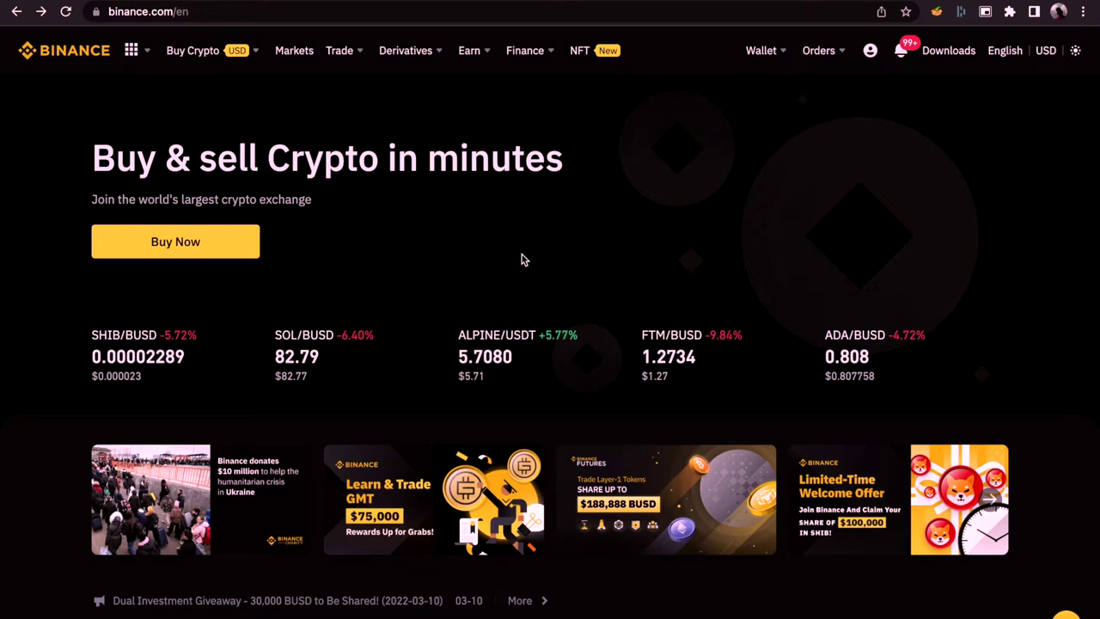
# Open the Advanced trading interface with full trading tools
pyautogui.moveTo(341, 52)
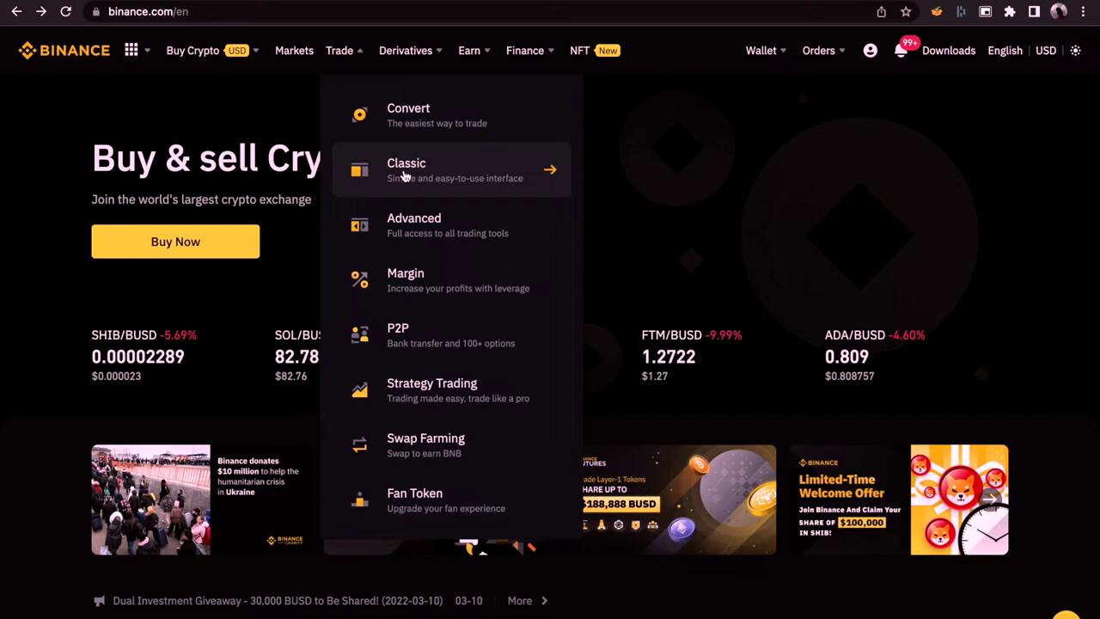
pyautogui.click(417, 225)
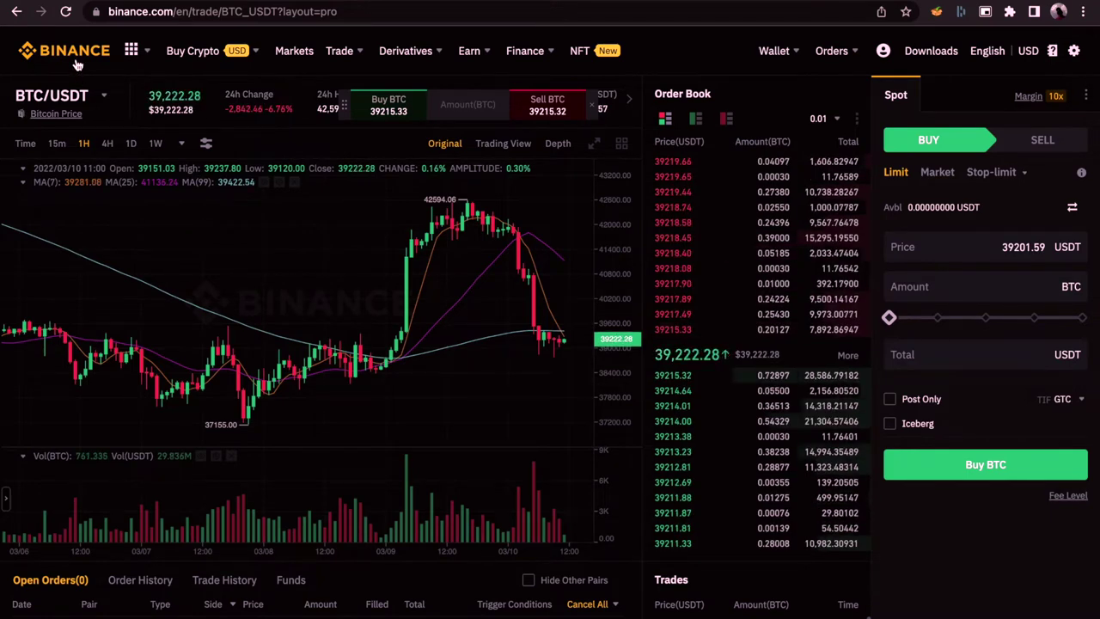
# Search the trading pairs for bnbusdt
pyautogui.moveTo(53, 100)
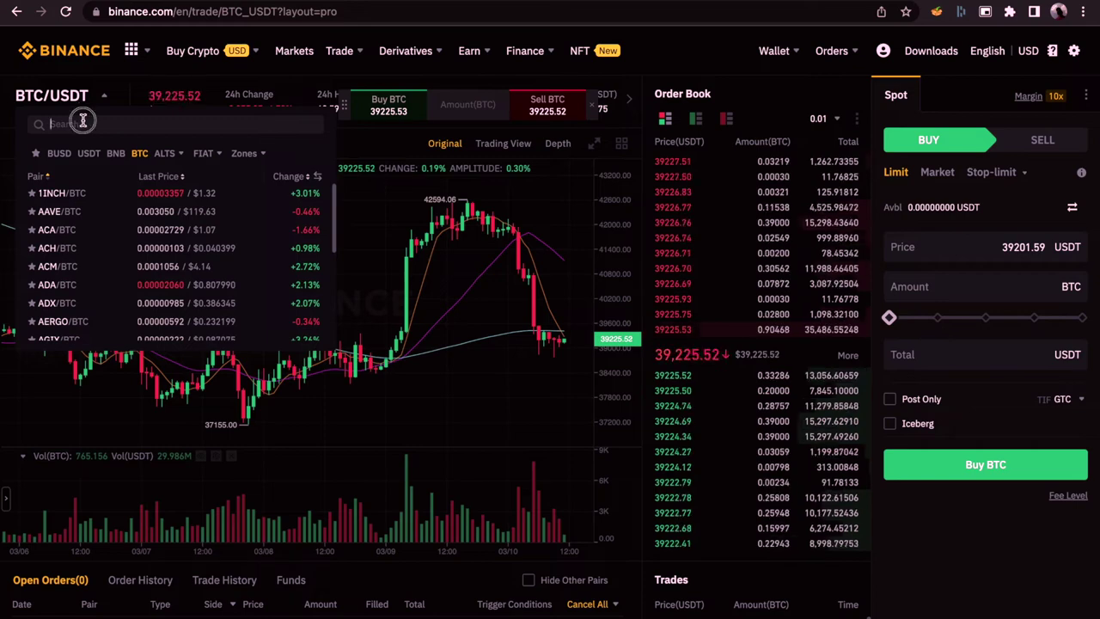
pyautogui.write('bnb')
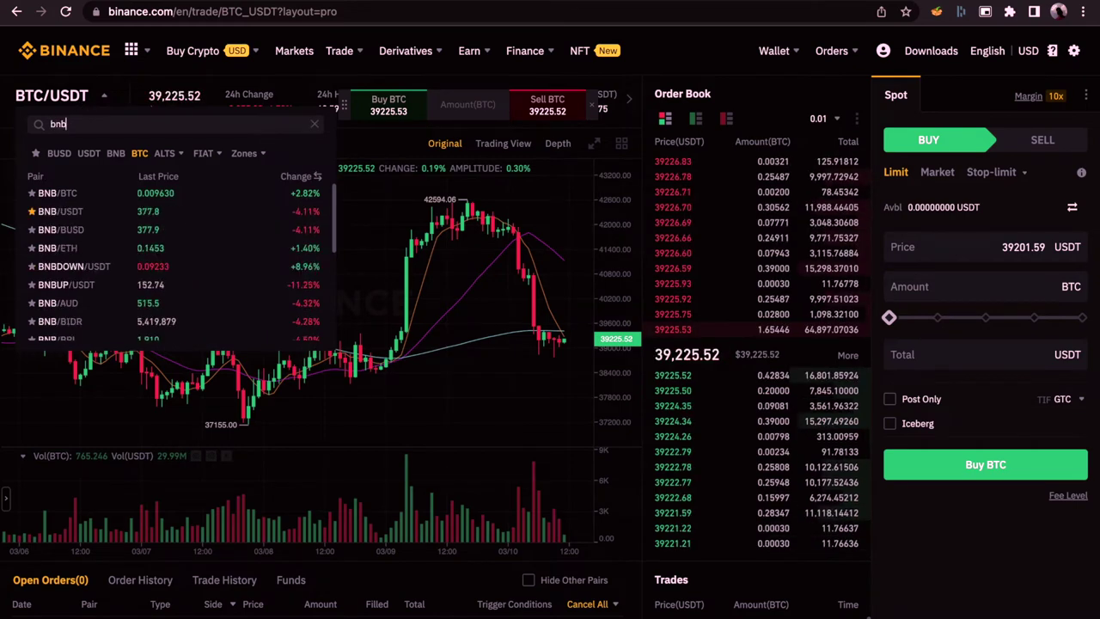
pyautogui.write('usdt')
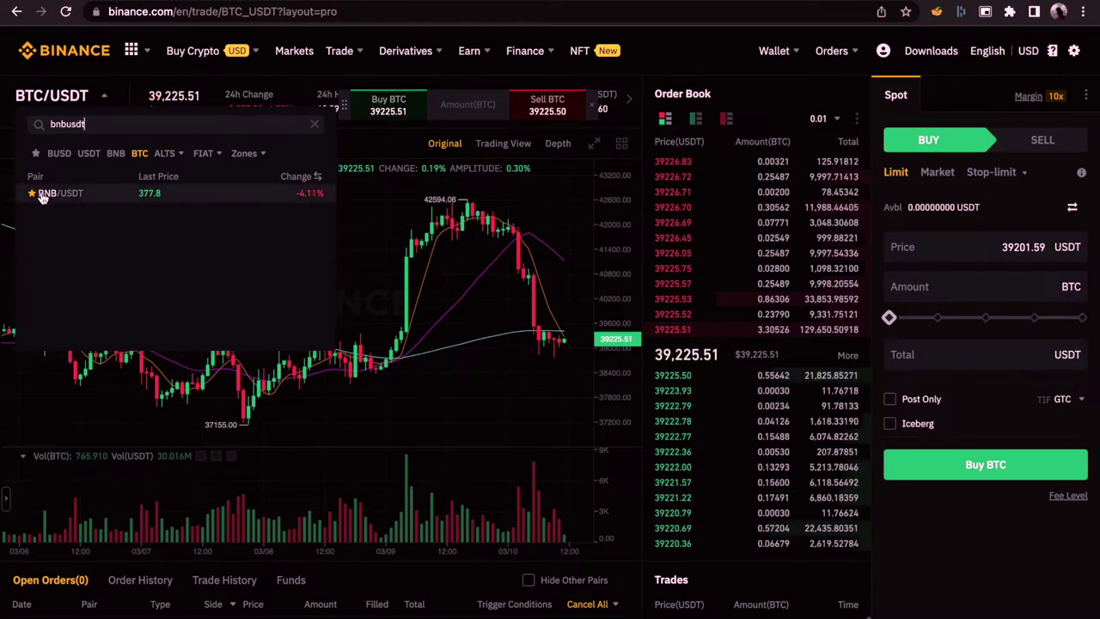
# Replace the trading pair search with btcbnb
pyautogui.press('BackSpace')
pyautogui.press('BackSpace')
pyautogui.press('BackSpace')
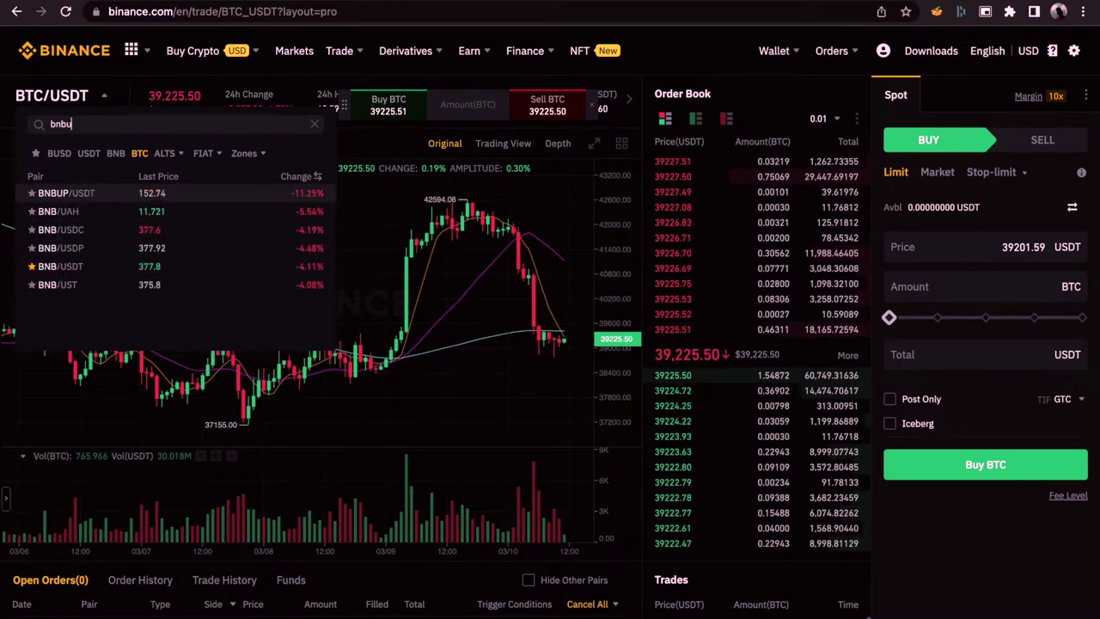
pyautogui.press('BackSpace')
pyautogui.press('BackSpace')
pyautogui.press('BackSpace')
pyautogui.press('BackSpace')
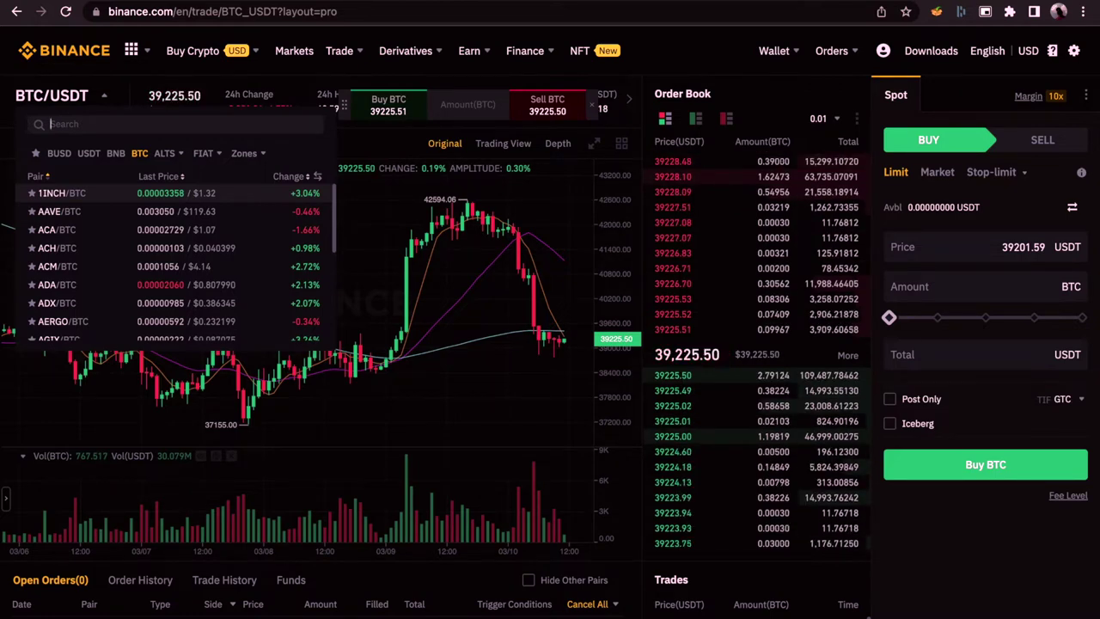
pyautogui.write('btcbnb')
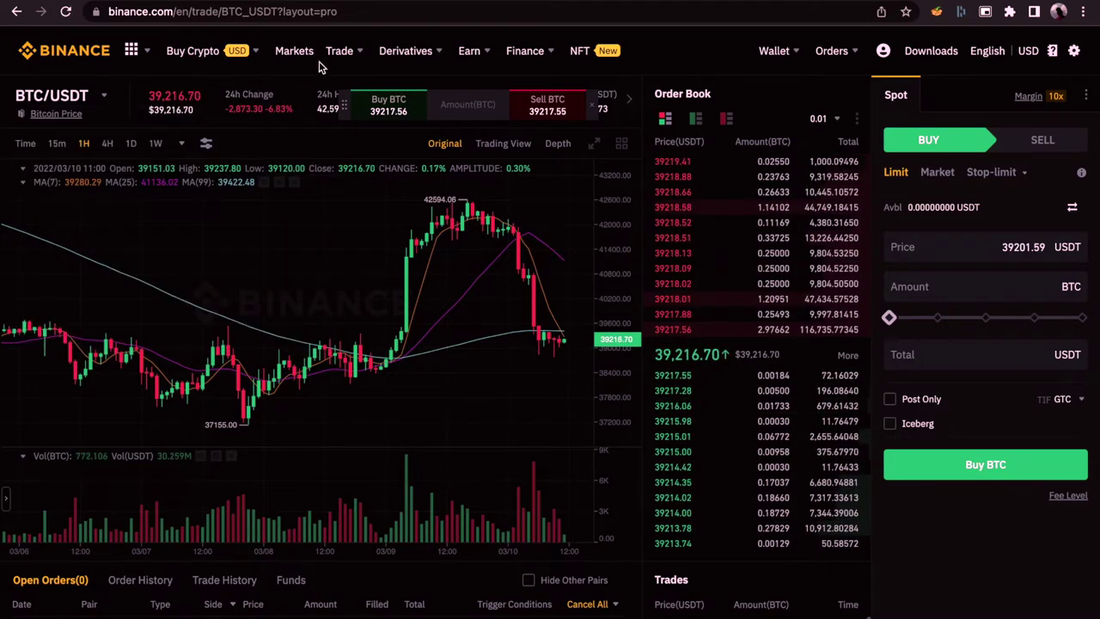
pyautogui.moveTo(338, 62)
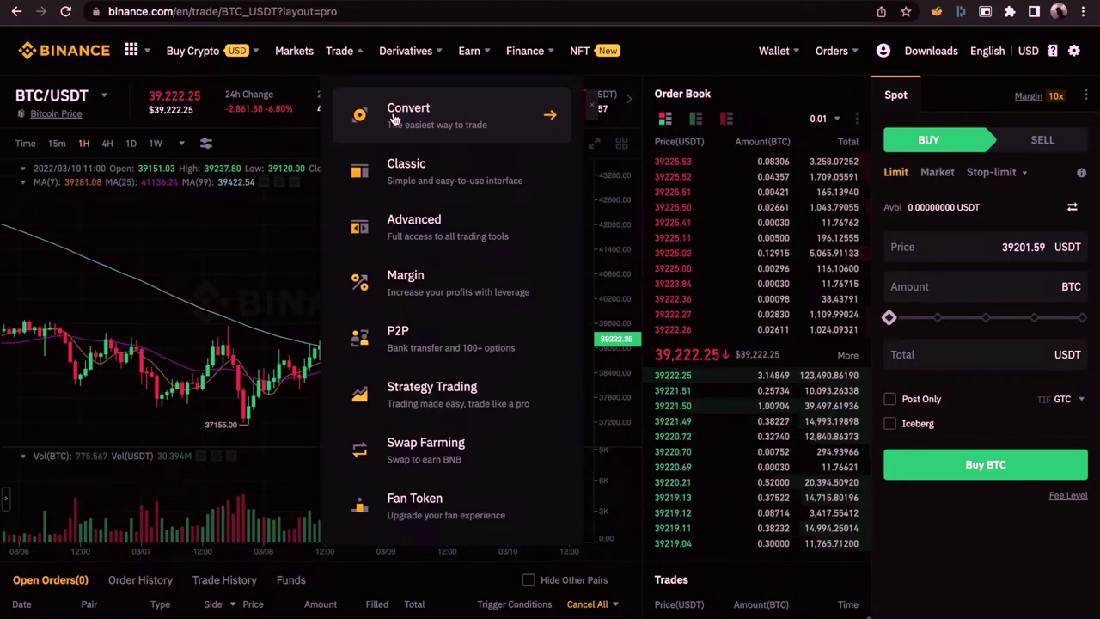
pyautogui.moveTo(61, 91)
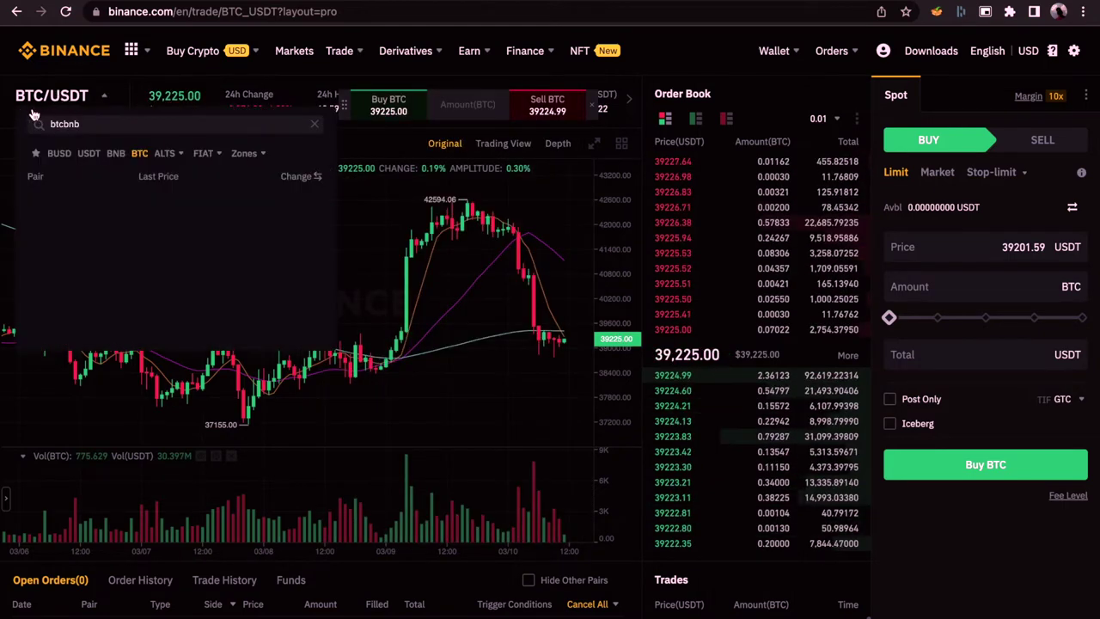
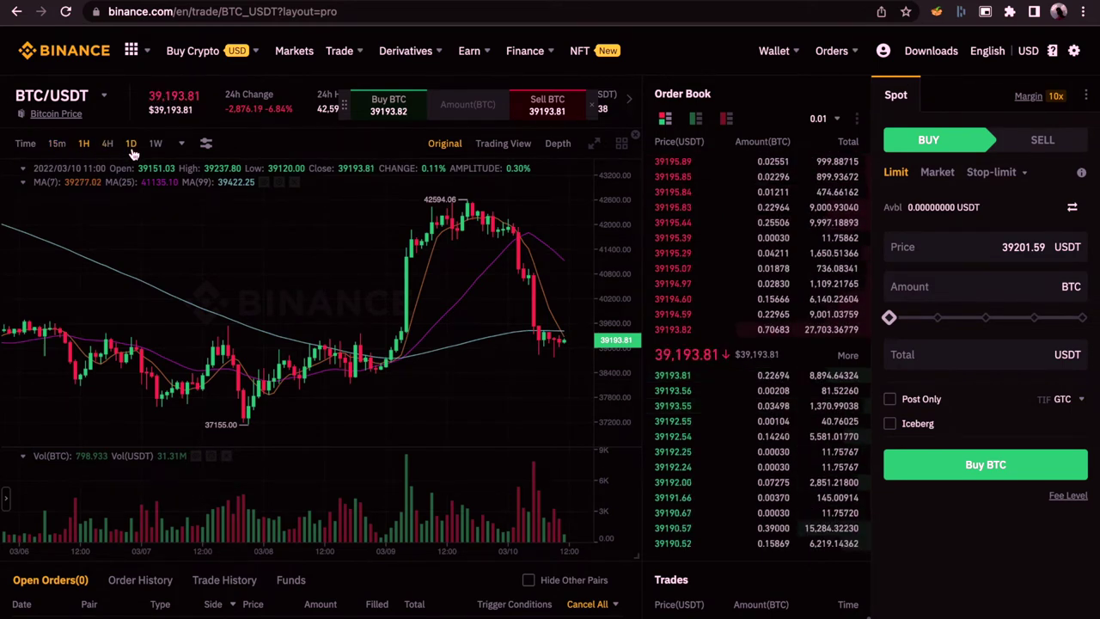
# View the BTC/USDT chart at the 15m, 1m and 1M intervals and return it to 1H
pyautogui.click(56, 145)
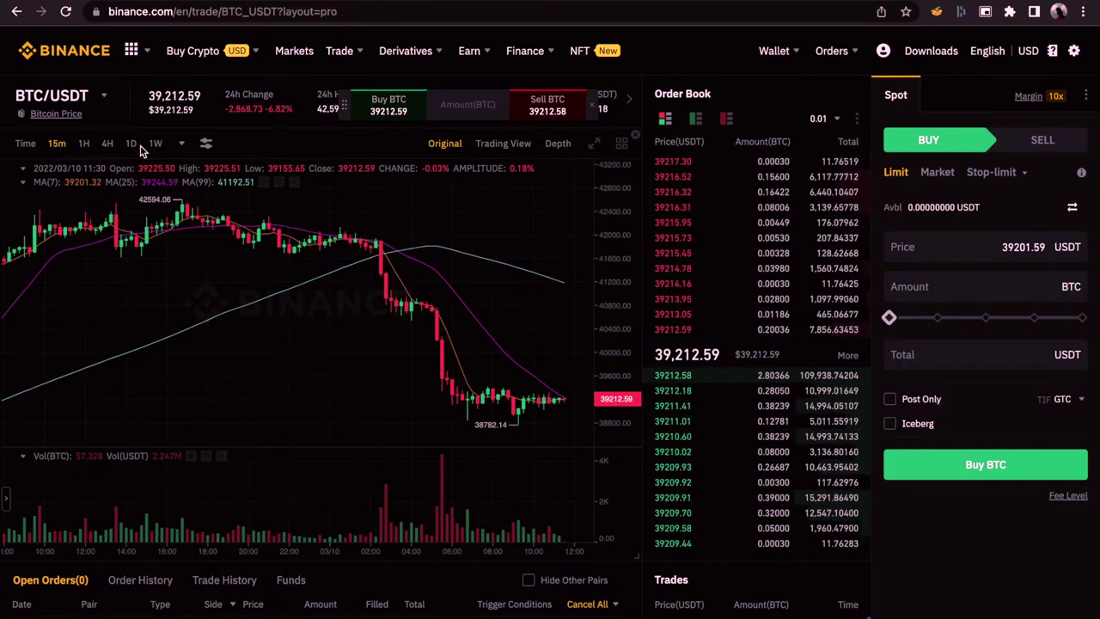
pyautogui.click(181, 146)
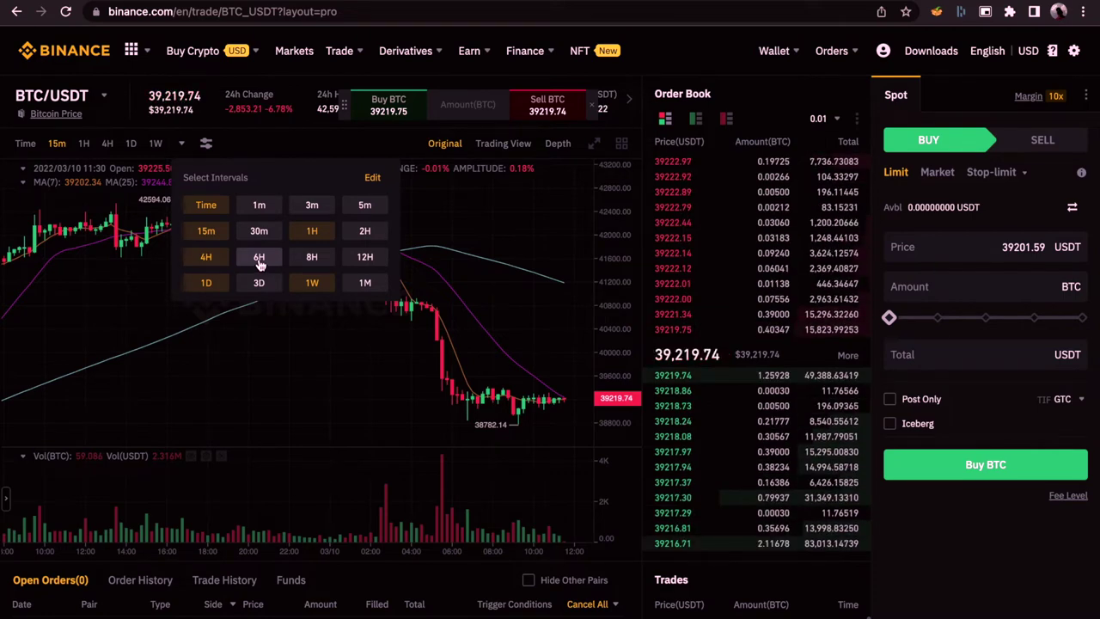
pyautogui.click(259, 207)
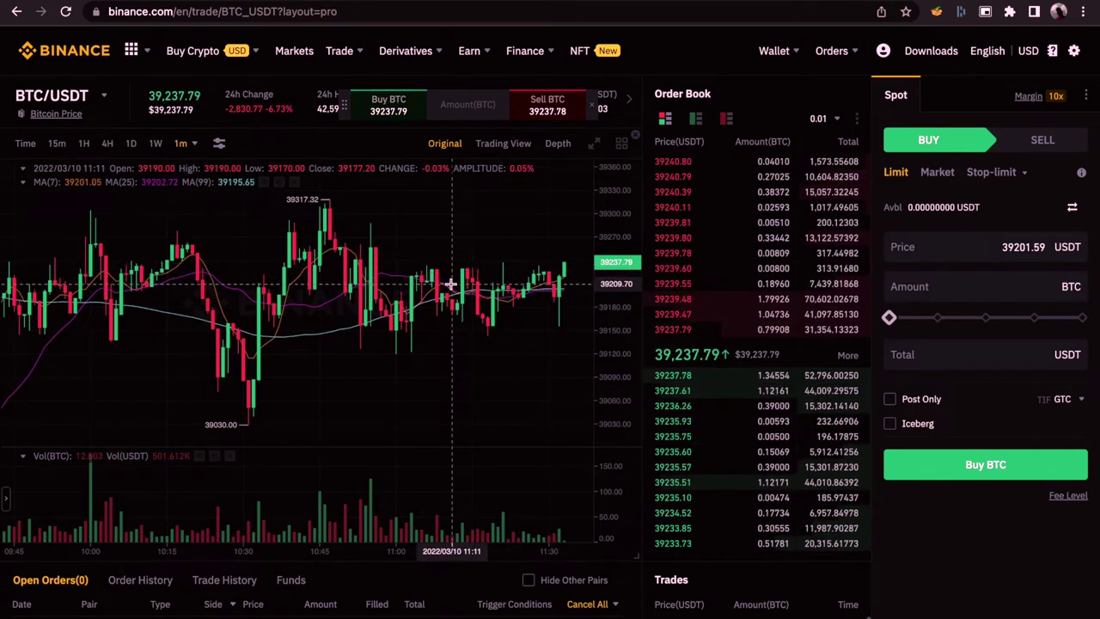
pyautogui.click(197, 146)
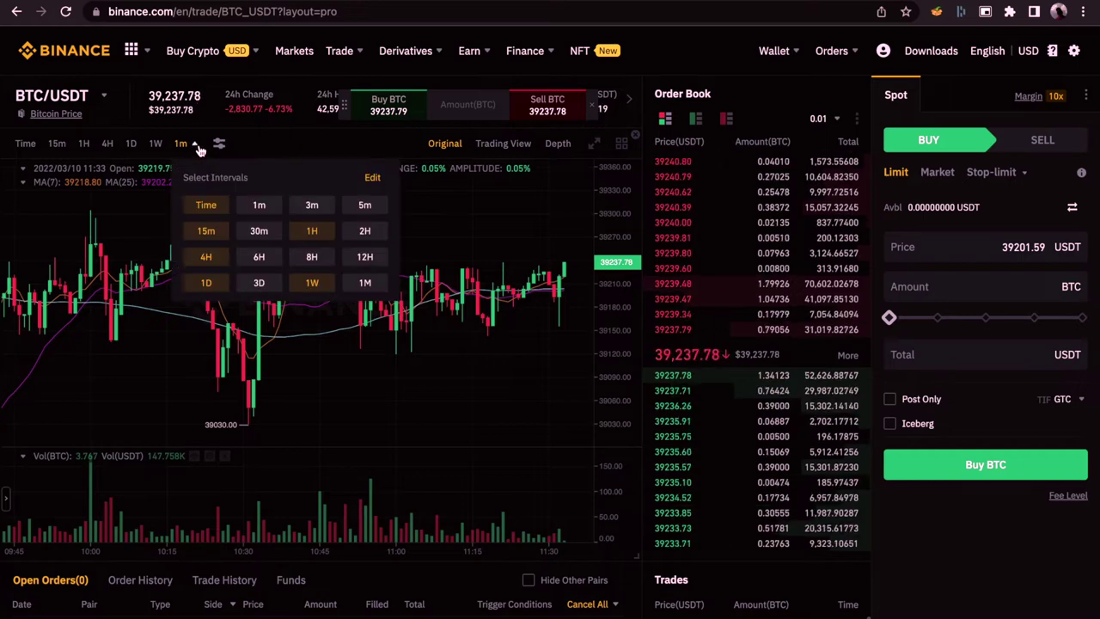
pyautogui.click(365, 284)
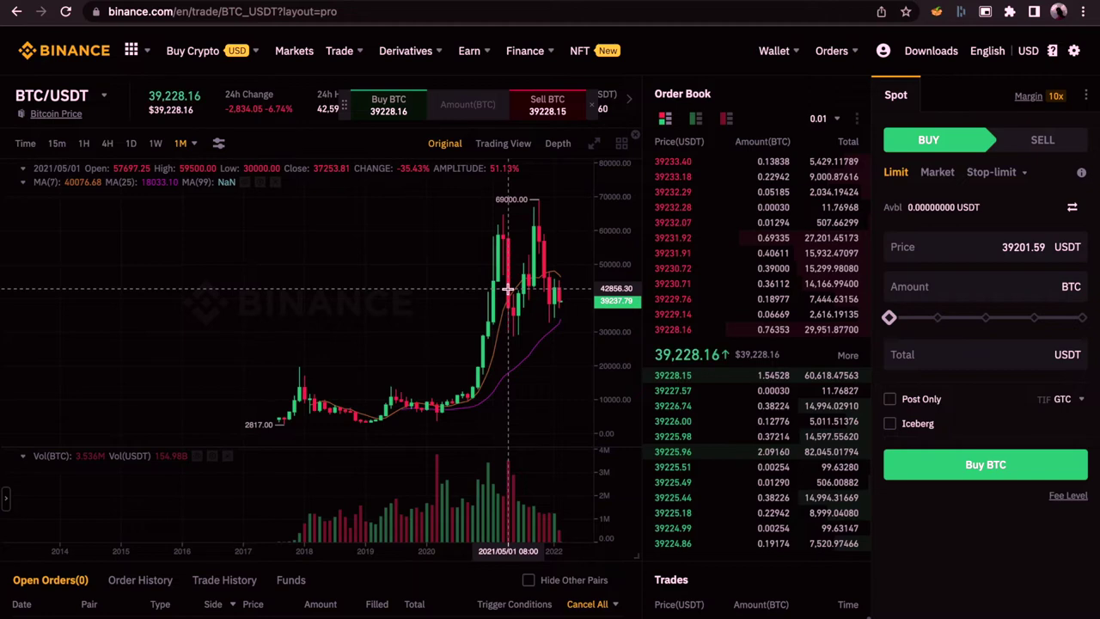
pyautogui.click(84, 144)
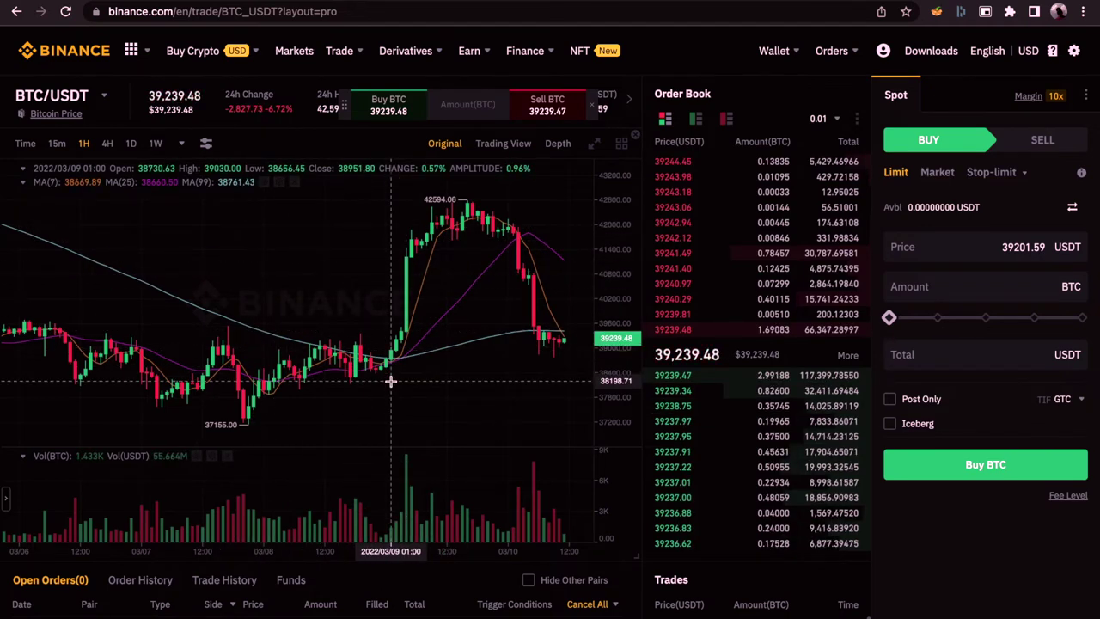
# Show the BTC/USDT chart in Trading View mode and return it to the Original mode
pyautogui.click(495, 144)
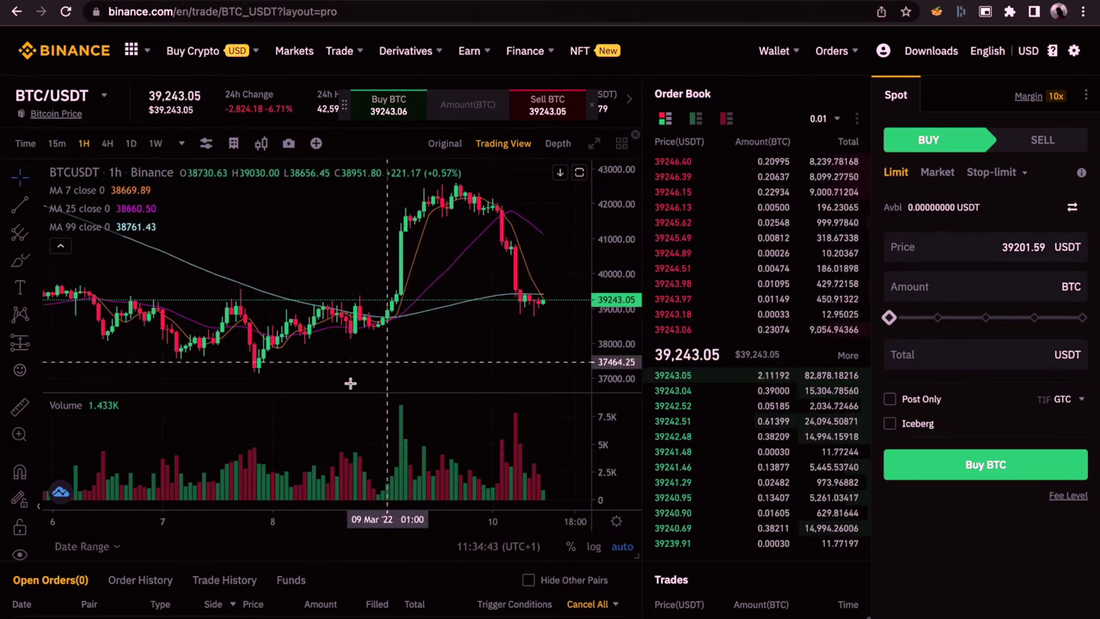
pyautogui.click(445, 144)
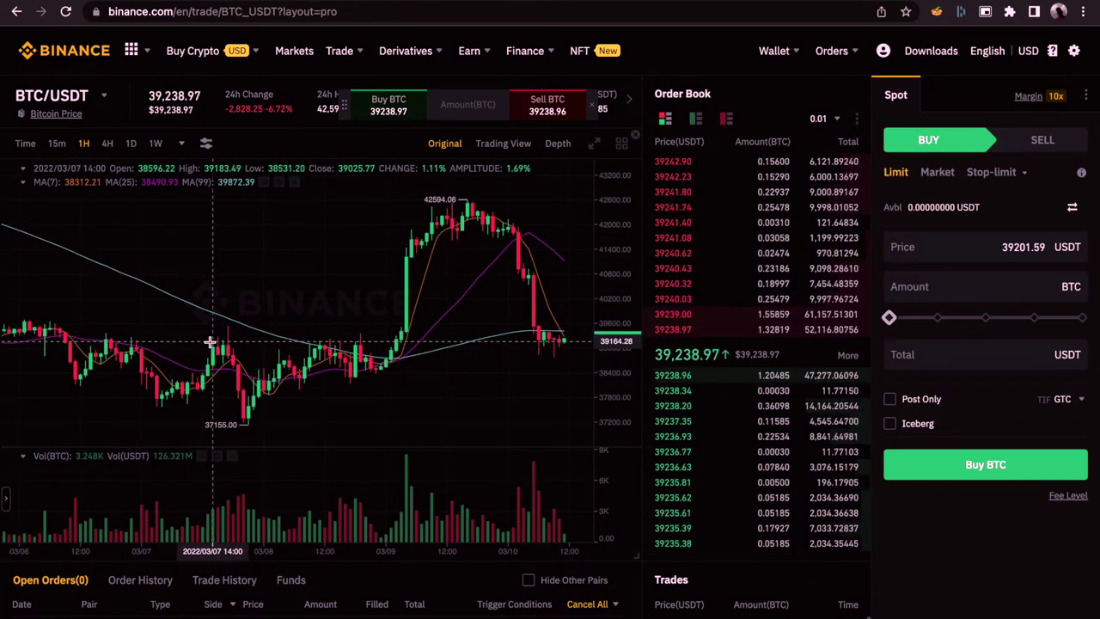
# Examine the sell orders, buy orders and current market price in the BTC/USDT order book
pyautogui.moveTo(734, 336)
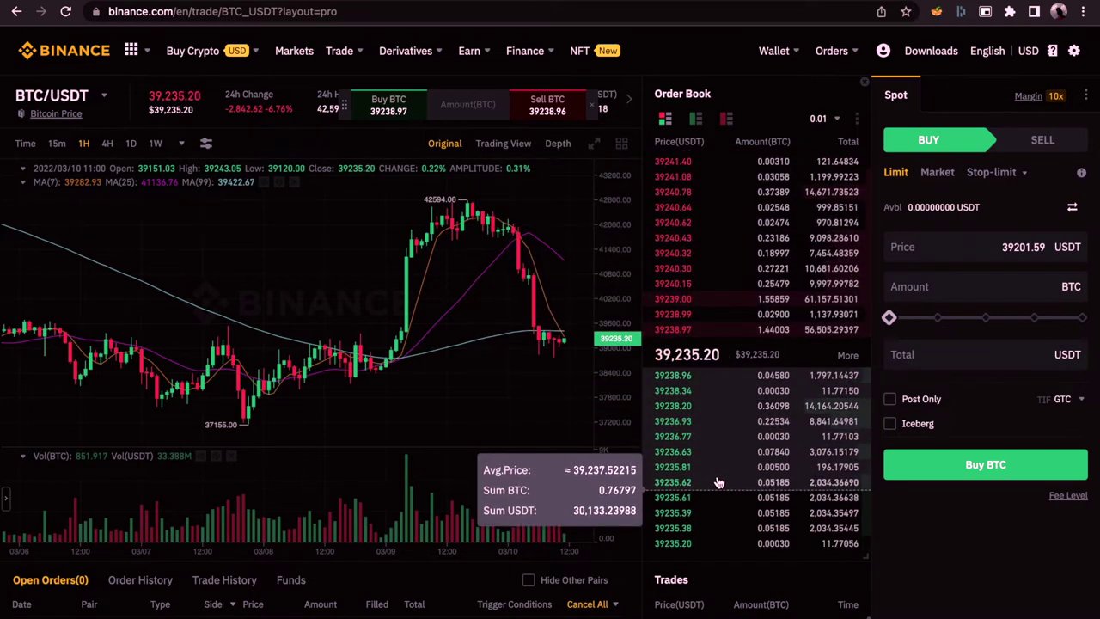
pyautogui.moveTo(688, 162)
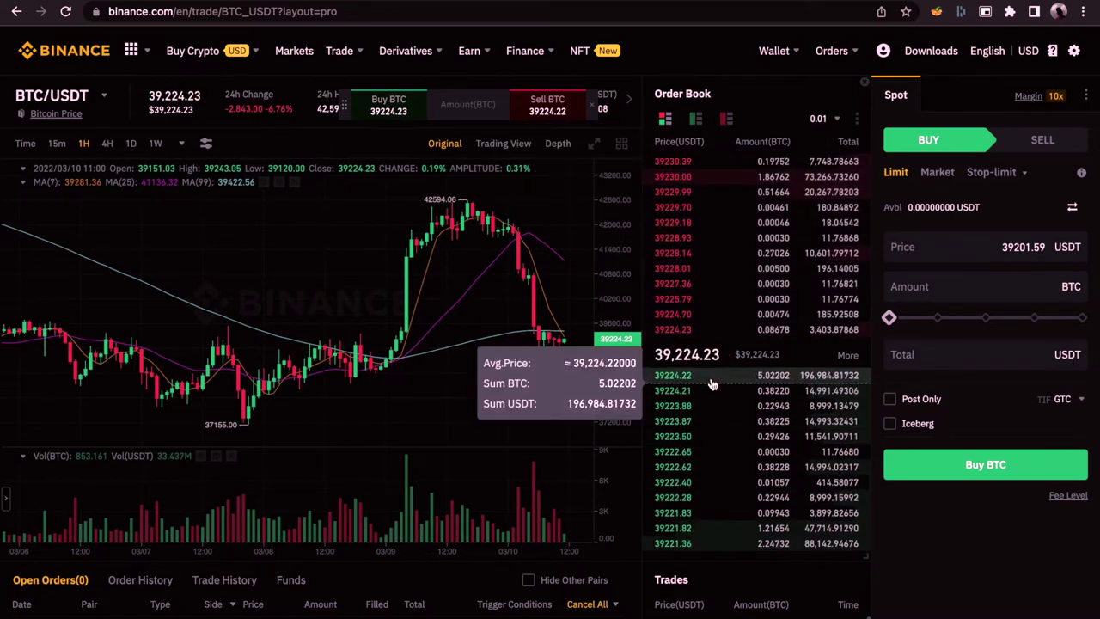
pyautogui.moveTo(655, 354); pyautogui.dragTo(722, 359)
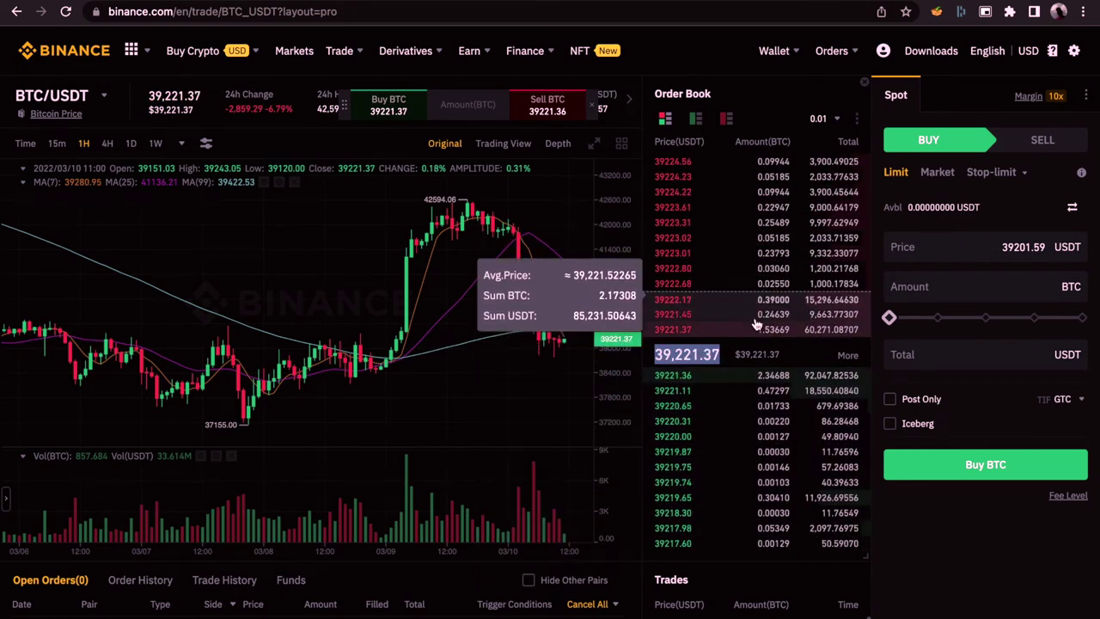
pyautogui.click(905, 522)
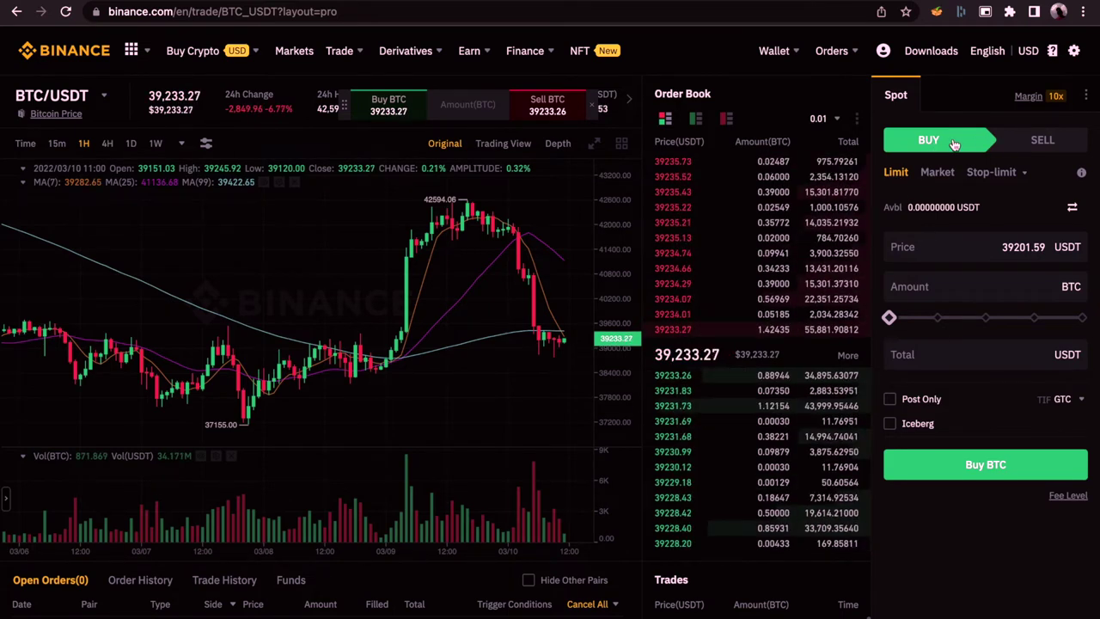
# View the Sell side of the spot order form and return to the Buy side
pyautogui.click(1025, 146)
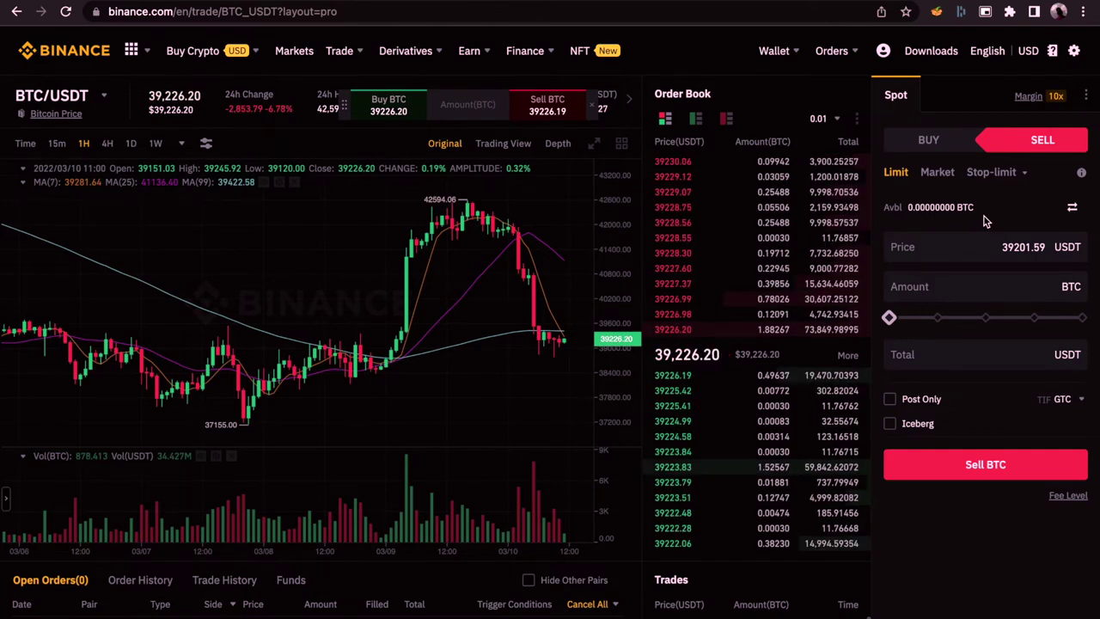
pyautogui.click(930, 140)
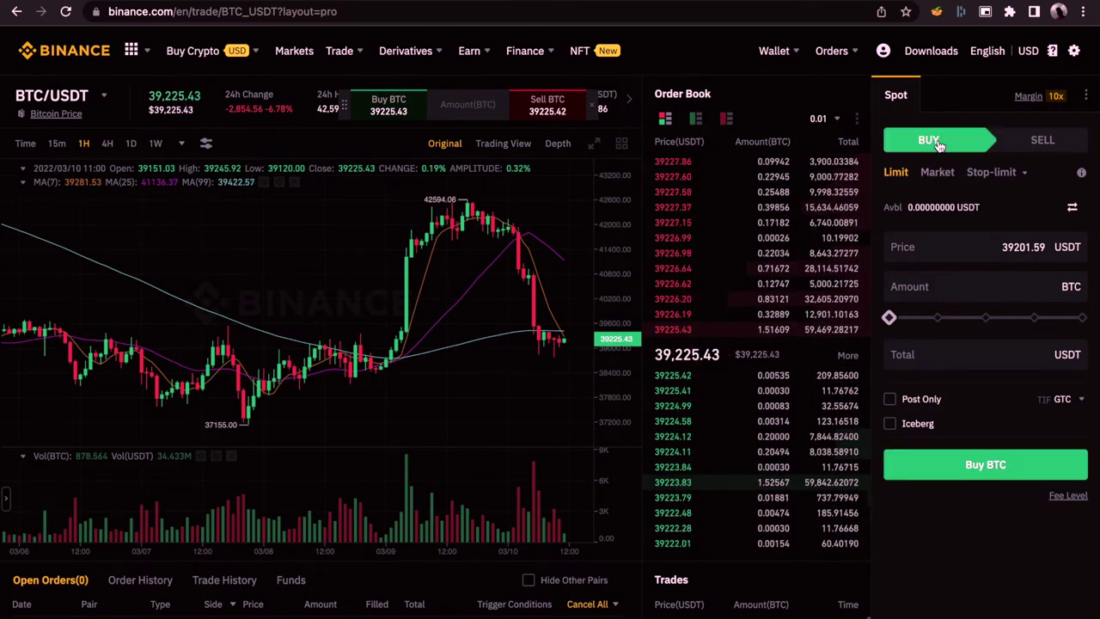
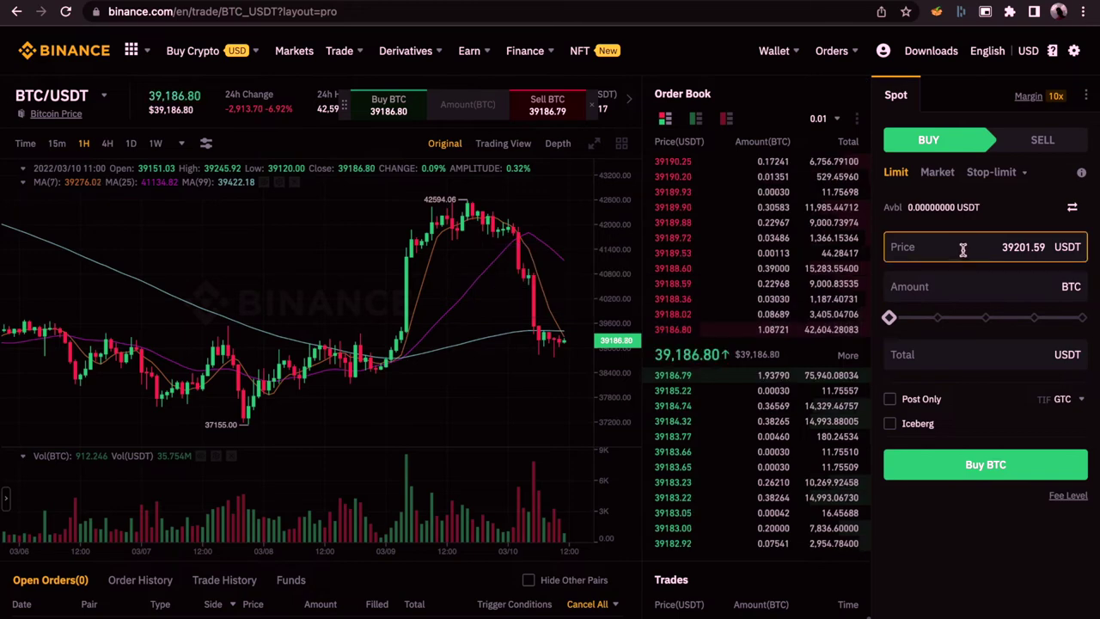
# Set the limit buy order's price to 39000.00 USDT
pyautogui.click(1006, 247)
pyautogui.moveTo(1006, 248); pyautogui.dragTo(1041, 247)
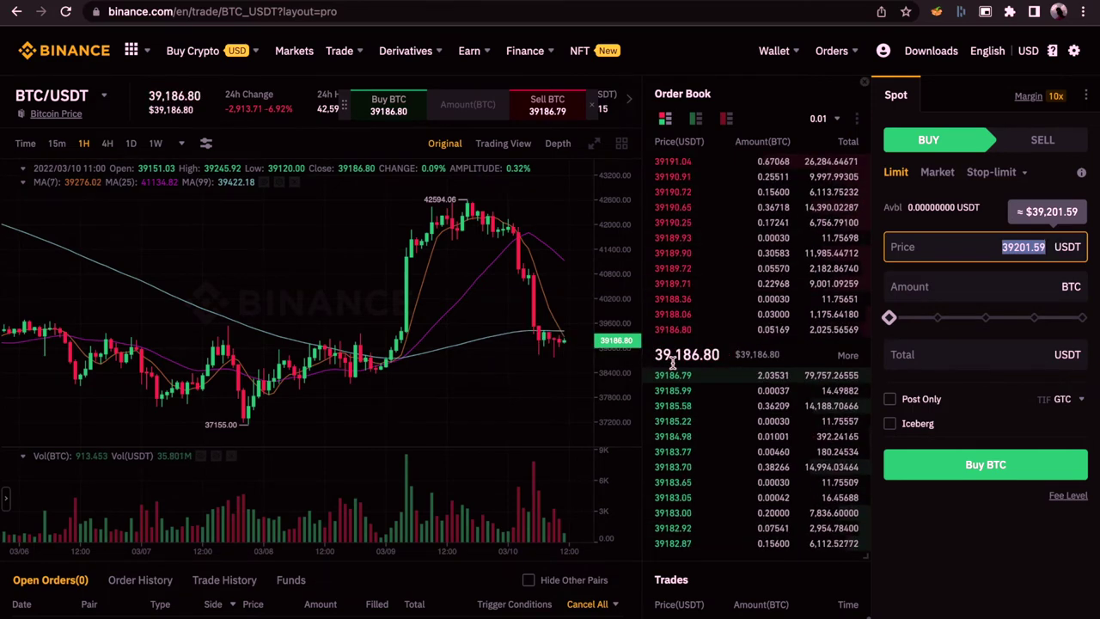
pyautogui.moveTo(645, 401)
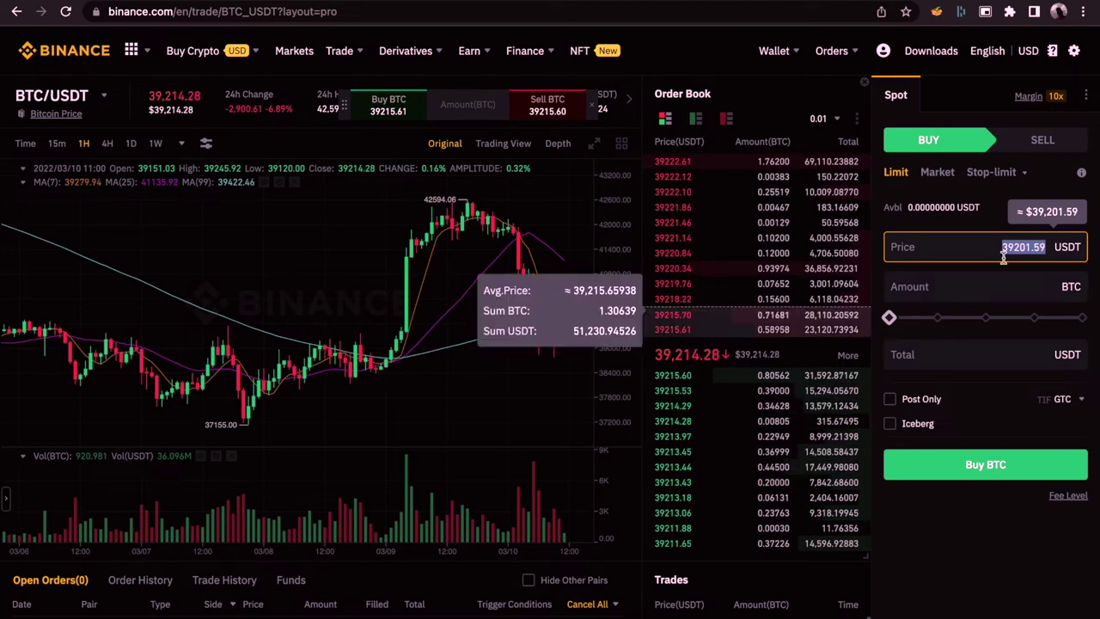
pyautogui.moveTo(1013, 247); pyautogui.dragTo(1046, 248)
pyautogui.write('000')
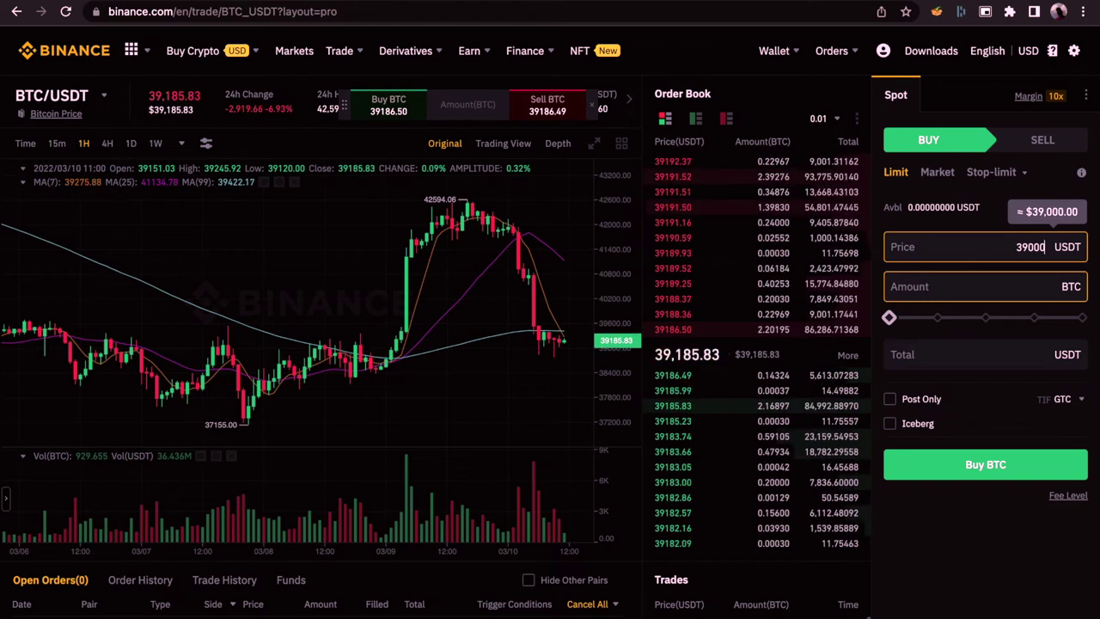
pyautogui.write('.00')
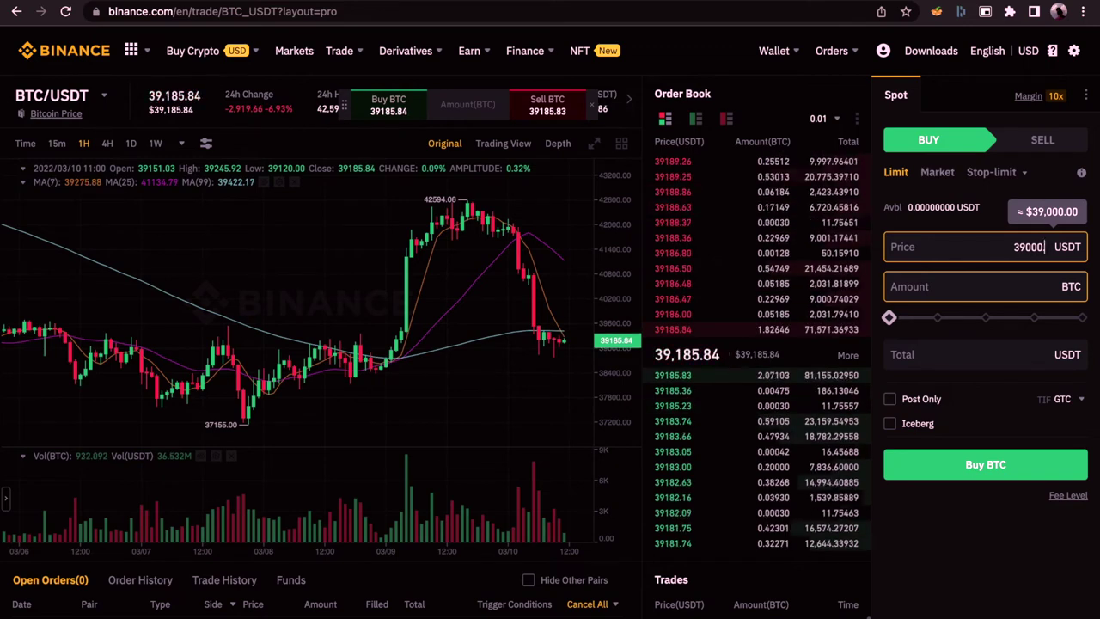
# Change the limit buy order's price to 38000.00 USDT
pyautogui.click(1020, 247)
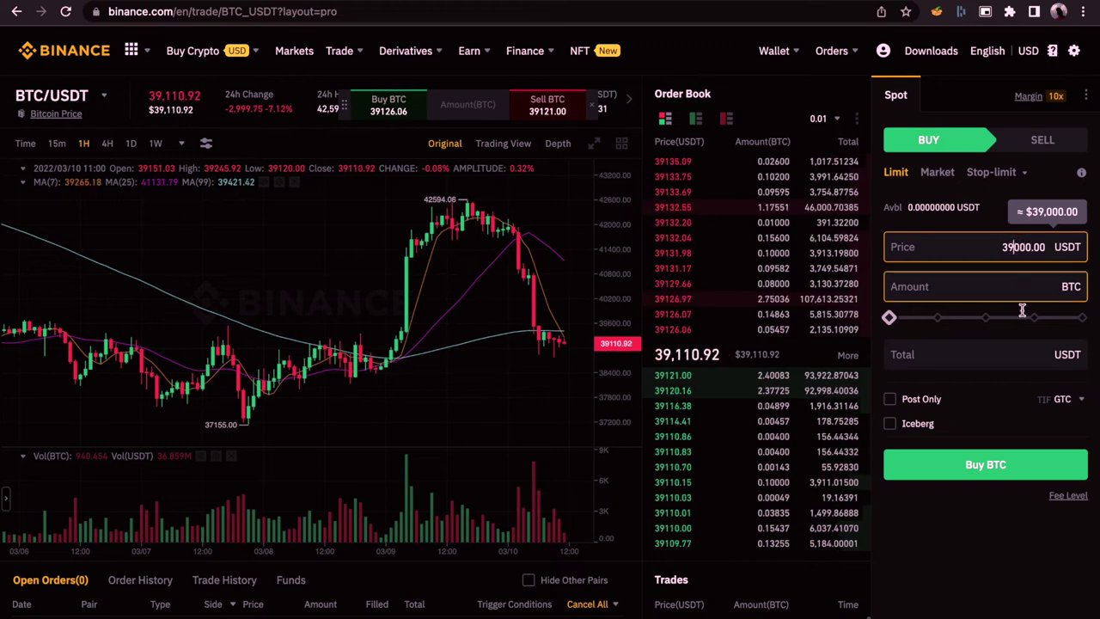
pyautogui.press('BackSpace')
pyautogui.write('8')
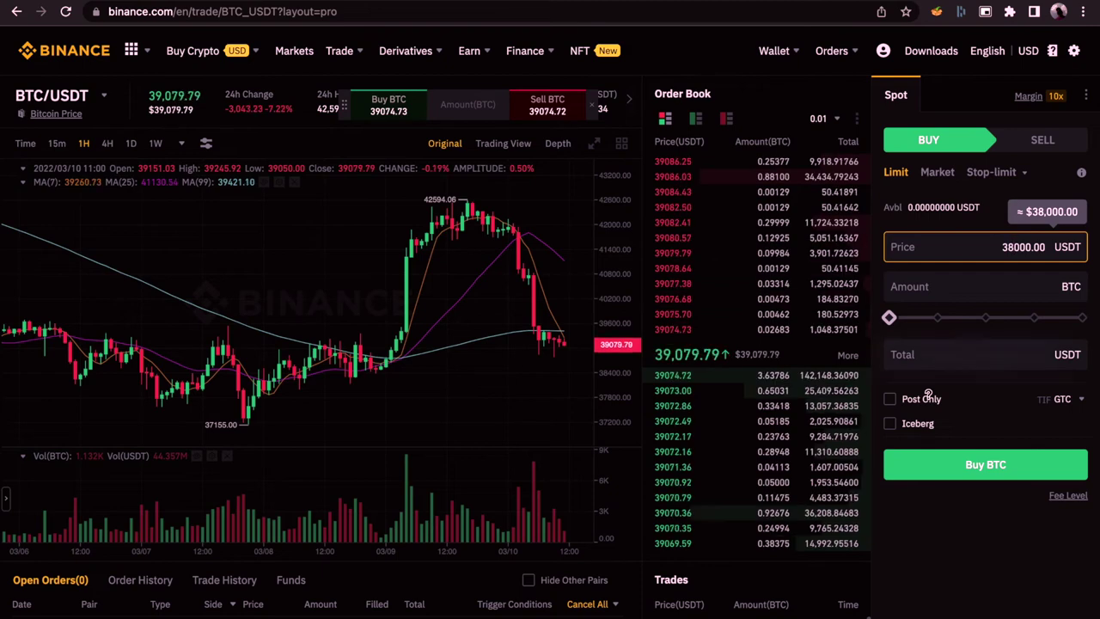
# Clear the price of the limit buy order, leaving the price ready for a new entry
pyautogui.press('Delete')
pyautogui.doubleClick(1027, 247)
pyautogui.press('BackSpace')
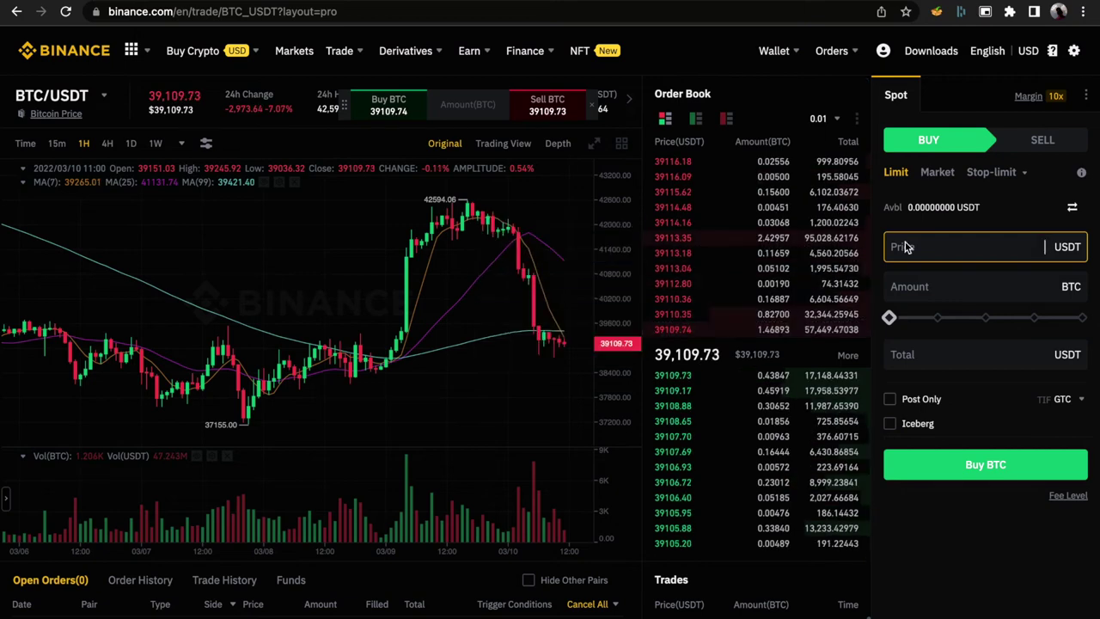
pyautogui.click(939, 290)
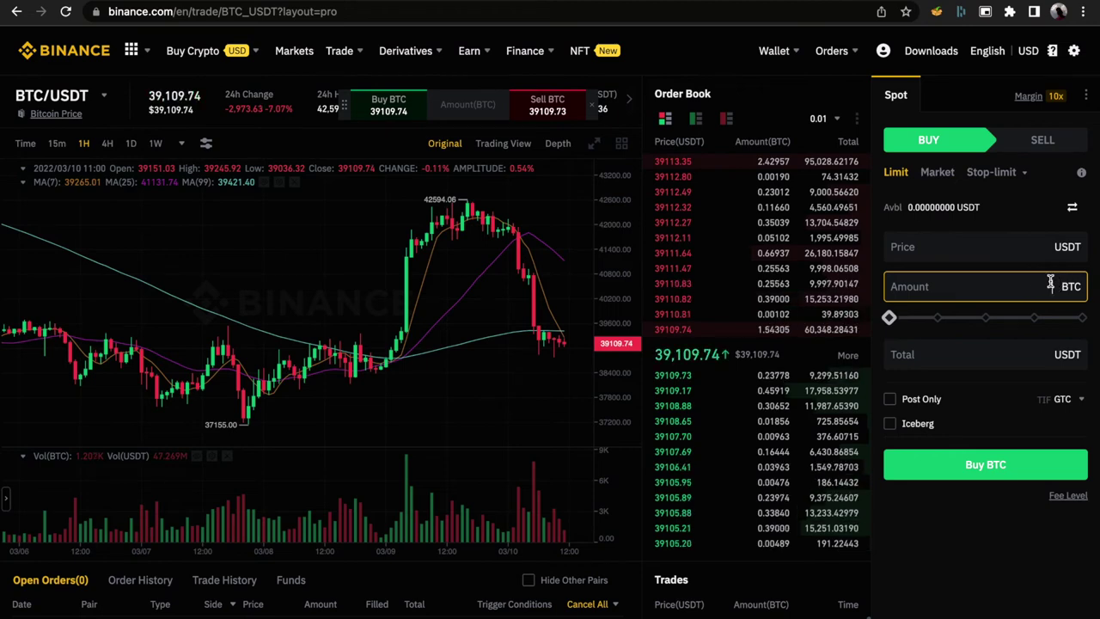
pyautogui.click(1050, 248)
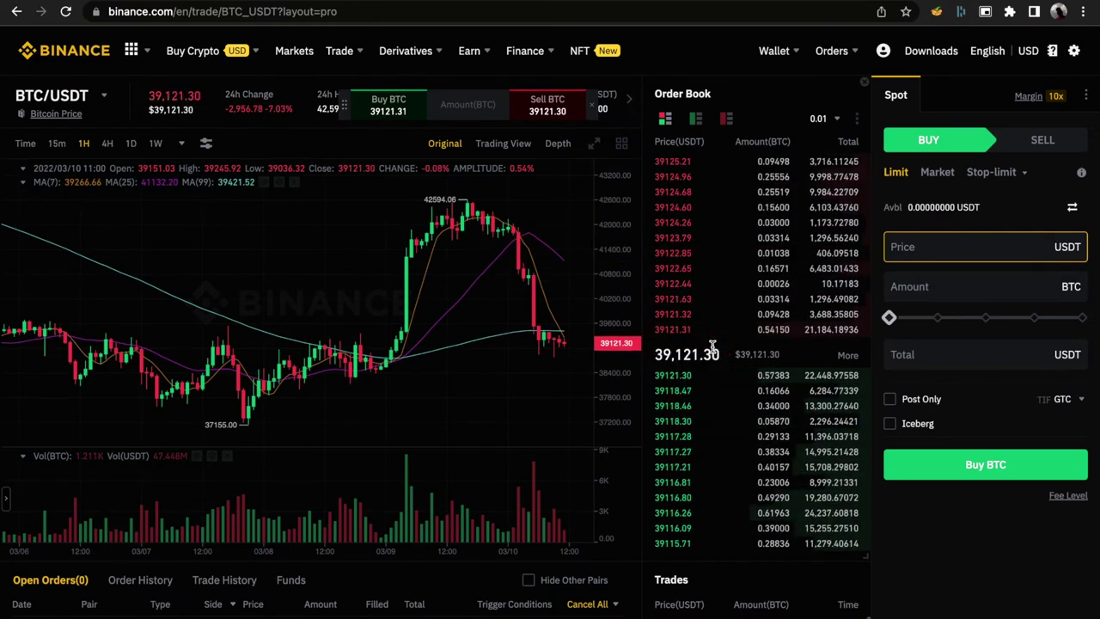
# Set the limit buy order's price to 38000 USDT and make its amount ready for entry
pyautogui.write('38')
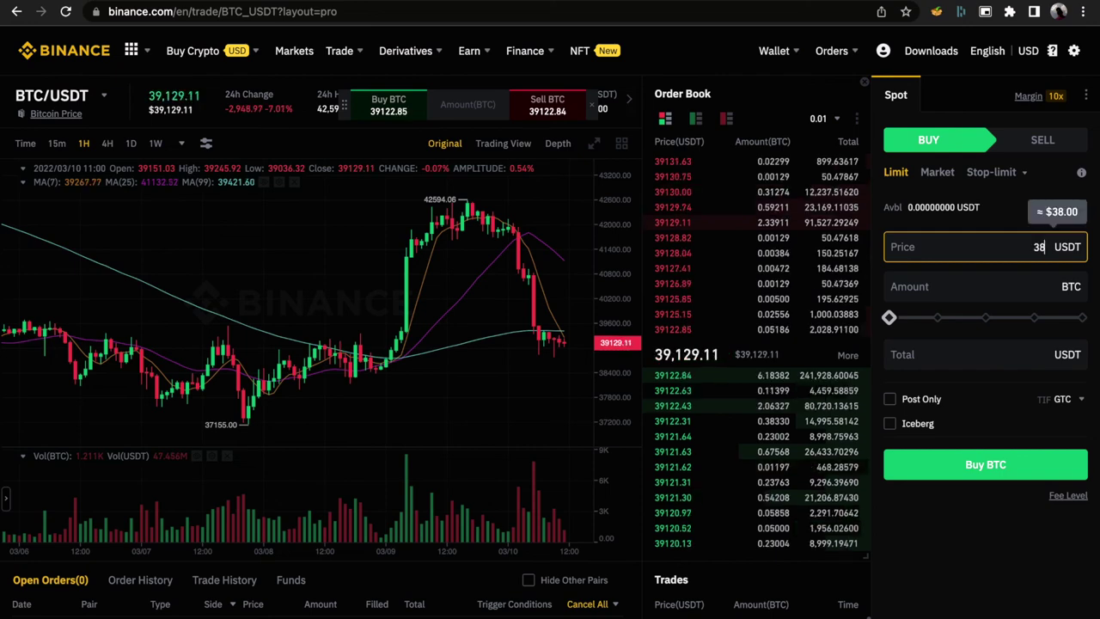
pyautogui.write('000')
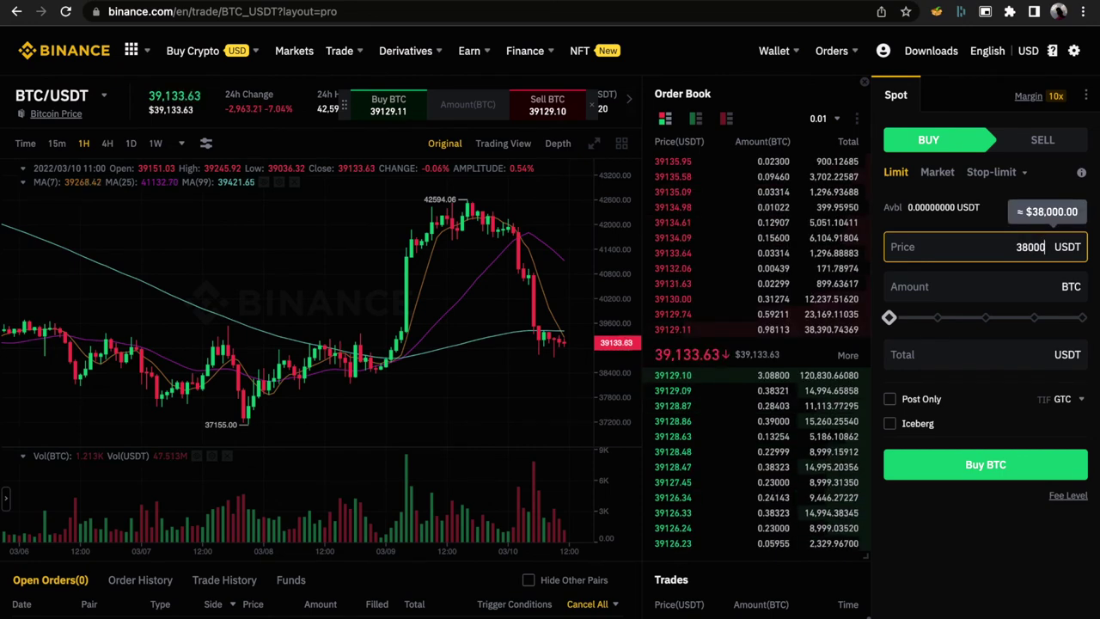
pyautogui.click(996, 289)
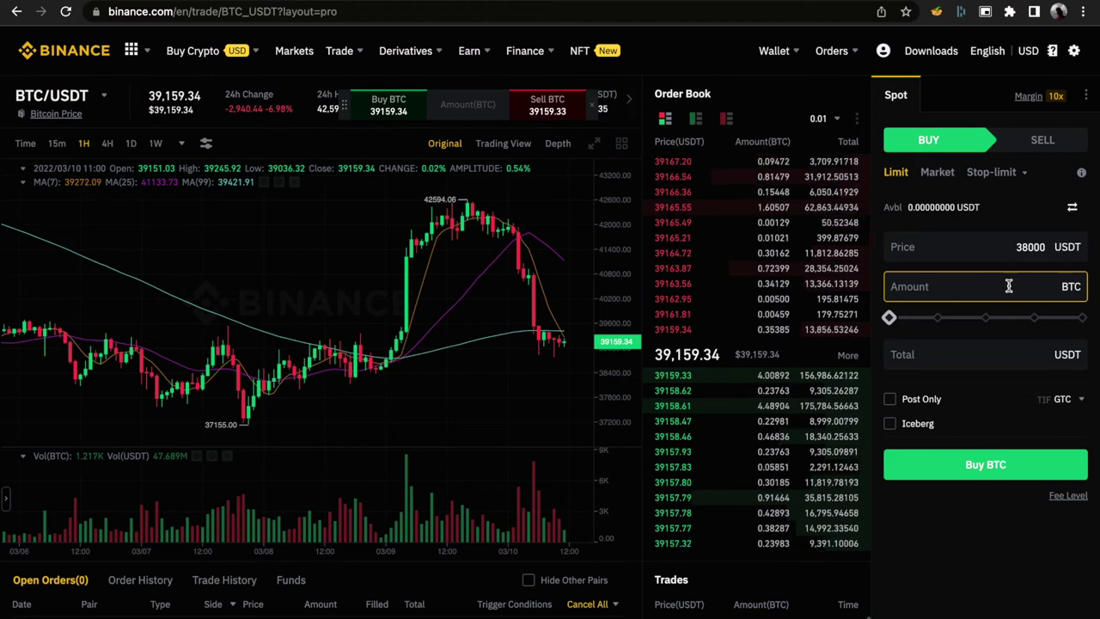
pyautogui.click(1031, 286)
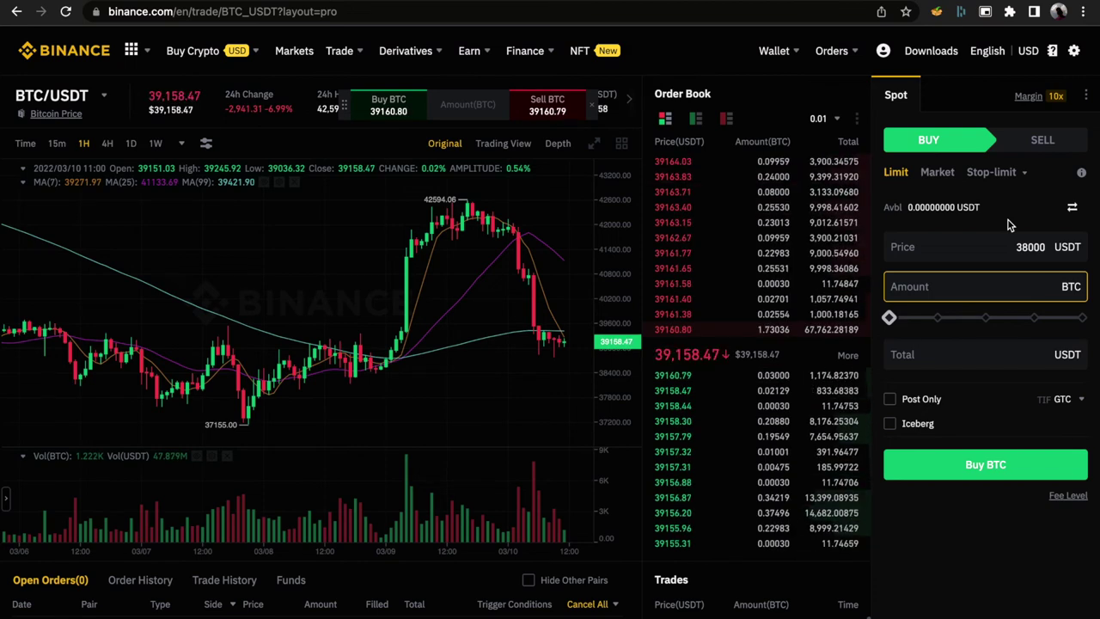
pyautogui.click(943, 208)
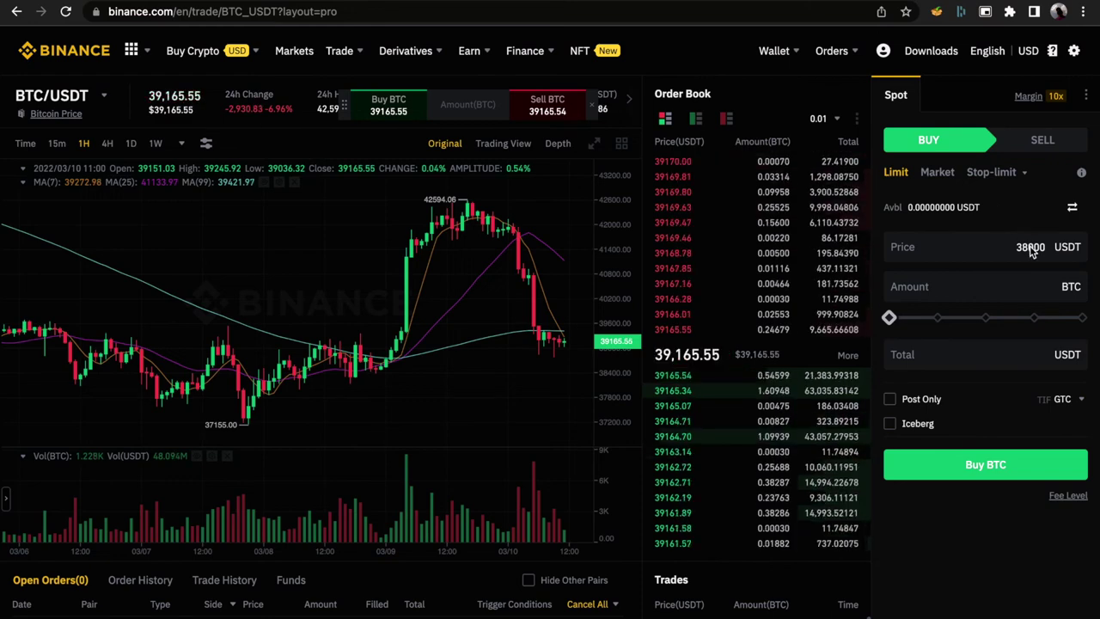
pyautogui.click(1035, 279)
pyautogui.click(1023, 248)
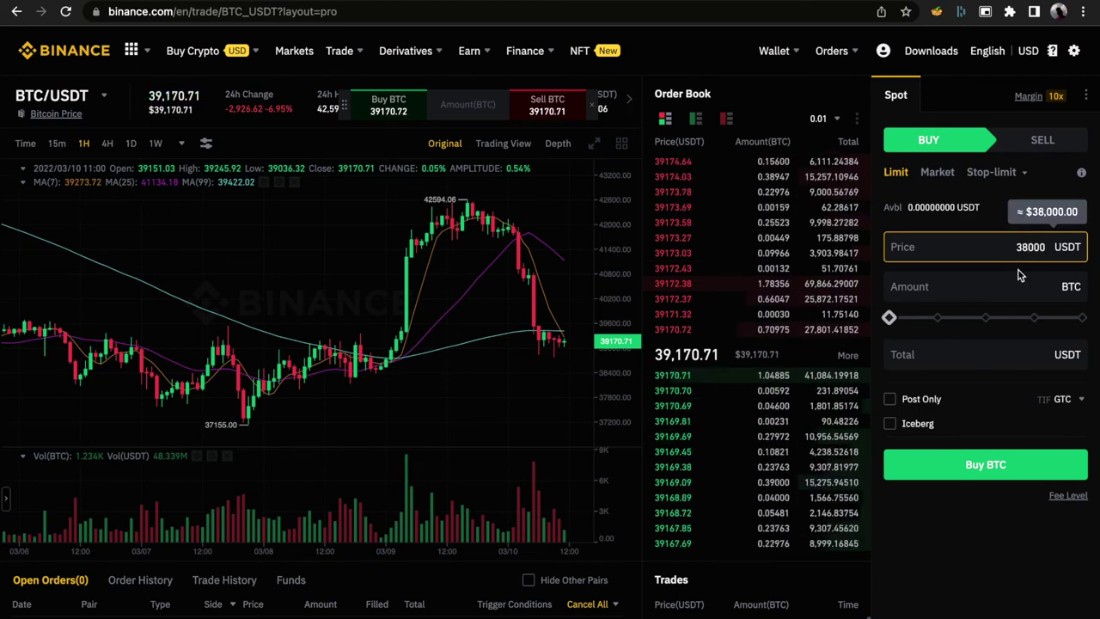
pyautogui.click(1008, 273)
pyautogui.click(1008, 270)
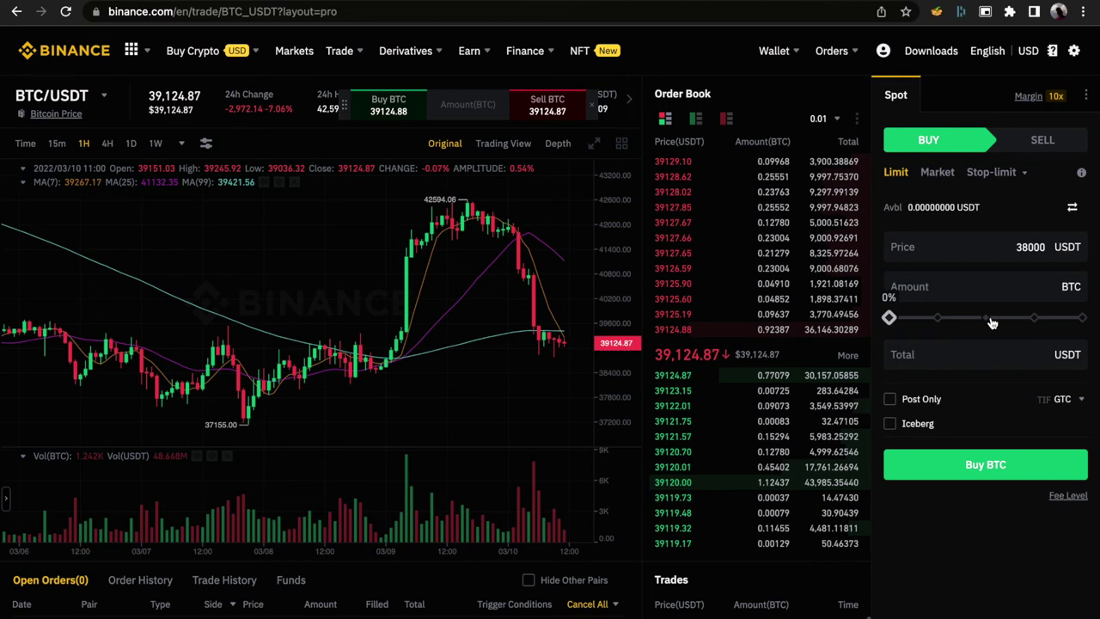
# Set the limit buy order's amount to 50% of the available USDT balance and select the resulting amount value
pyautogui.moveTo(889, 318); pyautogui.dragTo(987, 319)
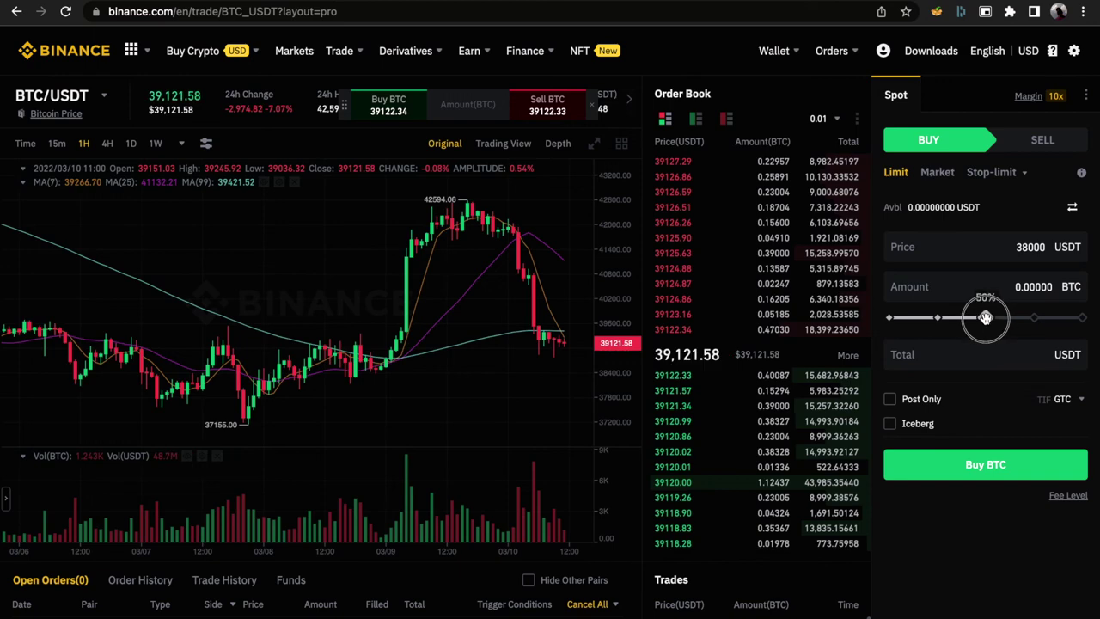
pyautogui.moveTo(986, 317); pyautogui.dragTo(986, 318)
pyautogui.click(1029, 286)
pyautogui.doubleClick(1052, 286)
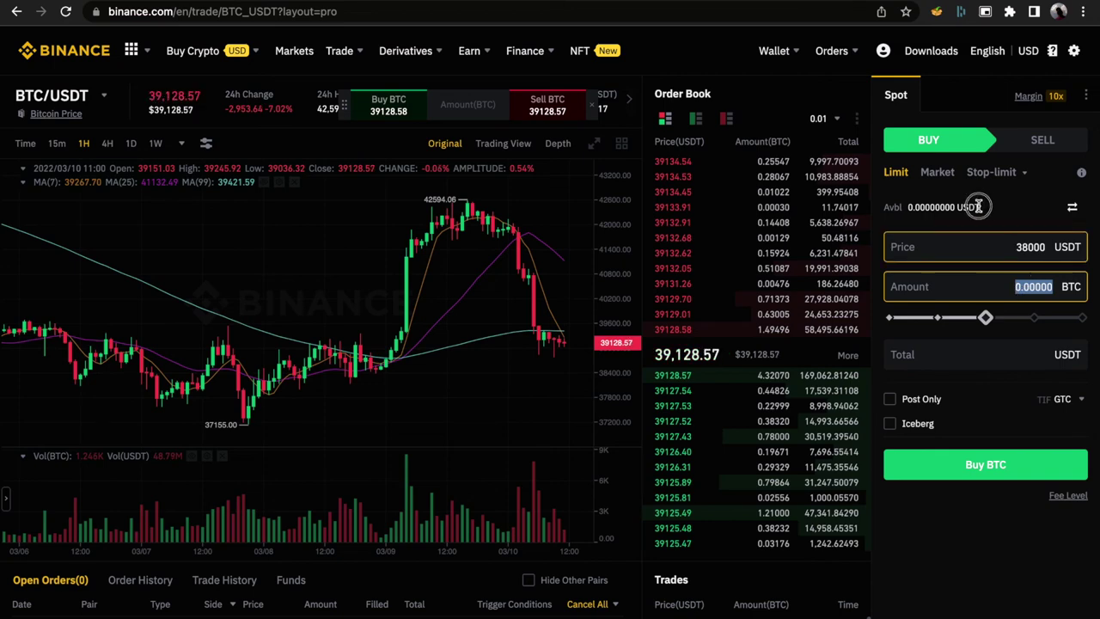
pyautogui.click(901, 210)
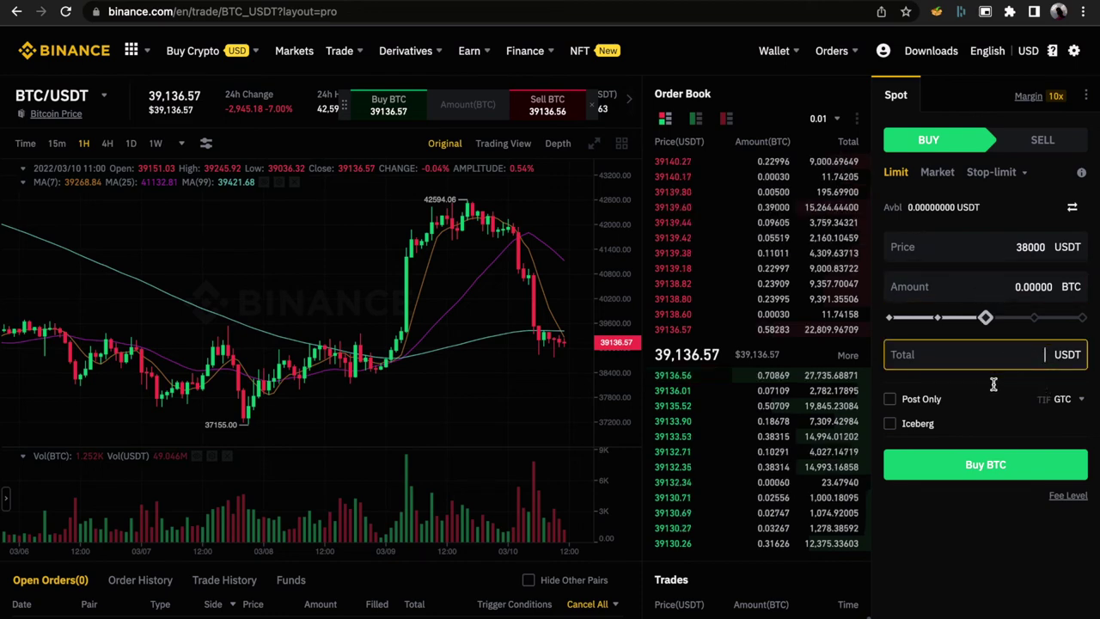
pyautogui.click(1009, 275)
pyautogui.click(1030, 364)
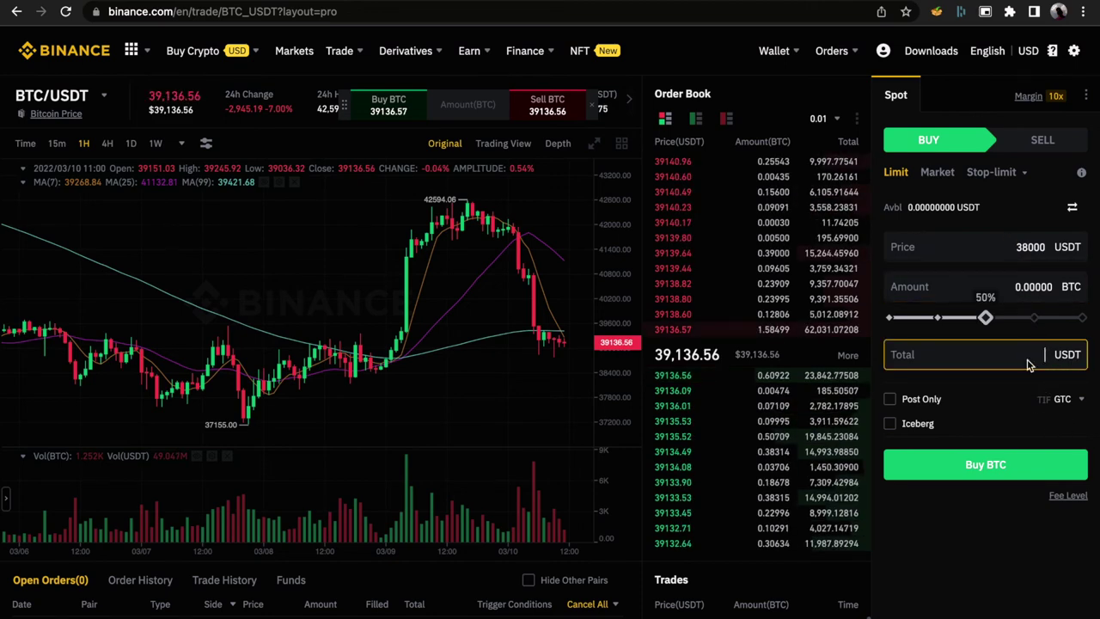
pyautogui.click(945, 184)
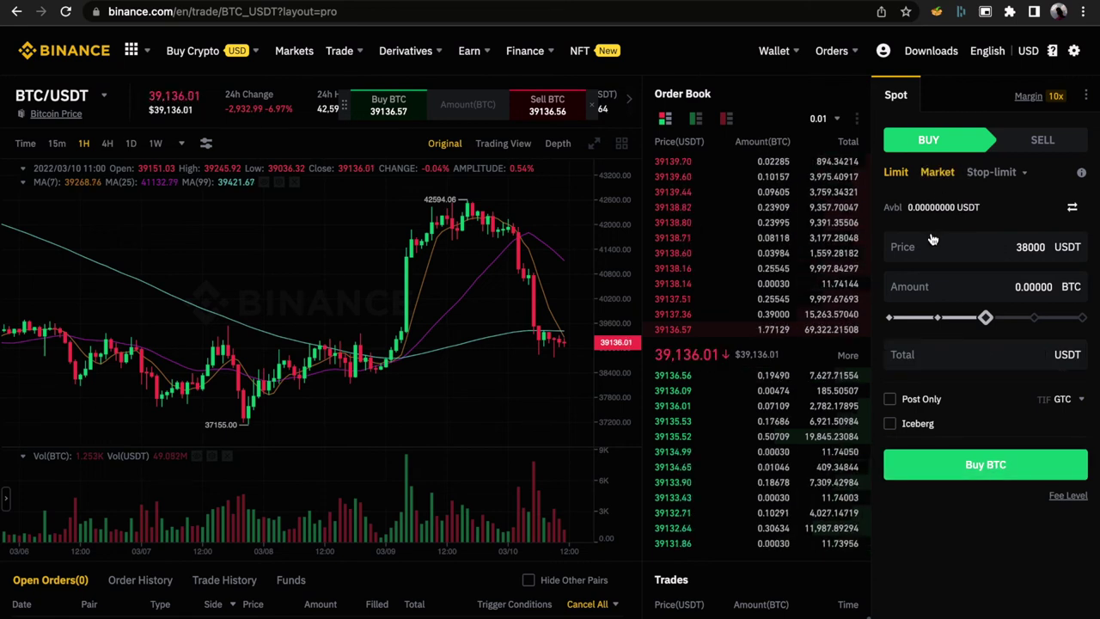
# Compare the Market and Limit versions of the buy form, leaving the order type set to Market
pyautogui.click(924, 177)
pyautogui.click(1012, 273)
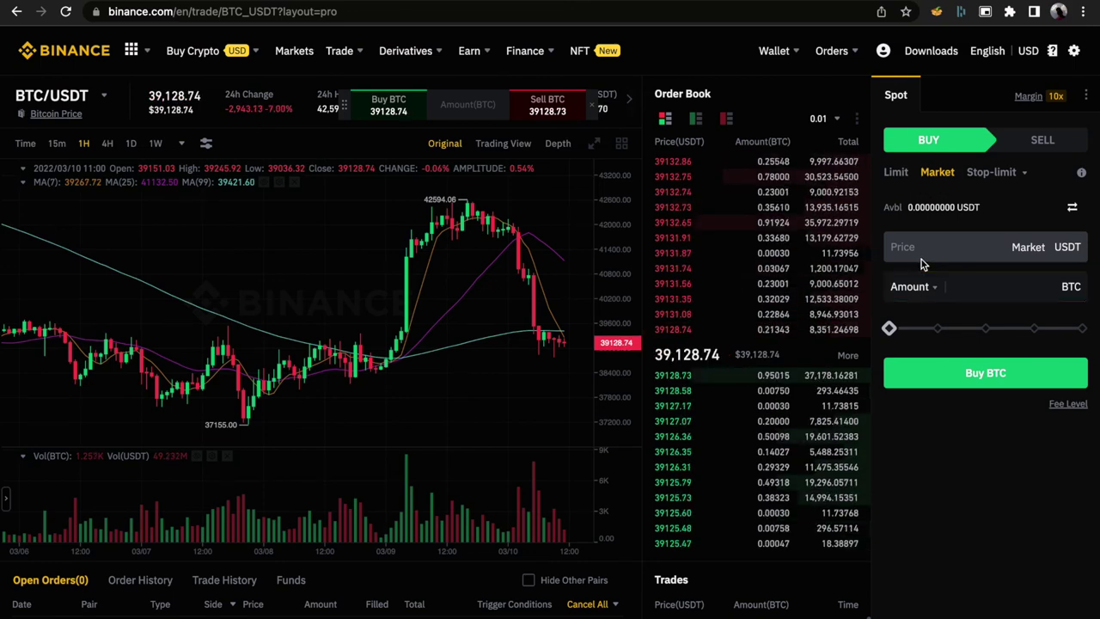
pyautogui.click(897, 174)
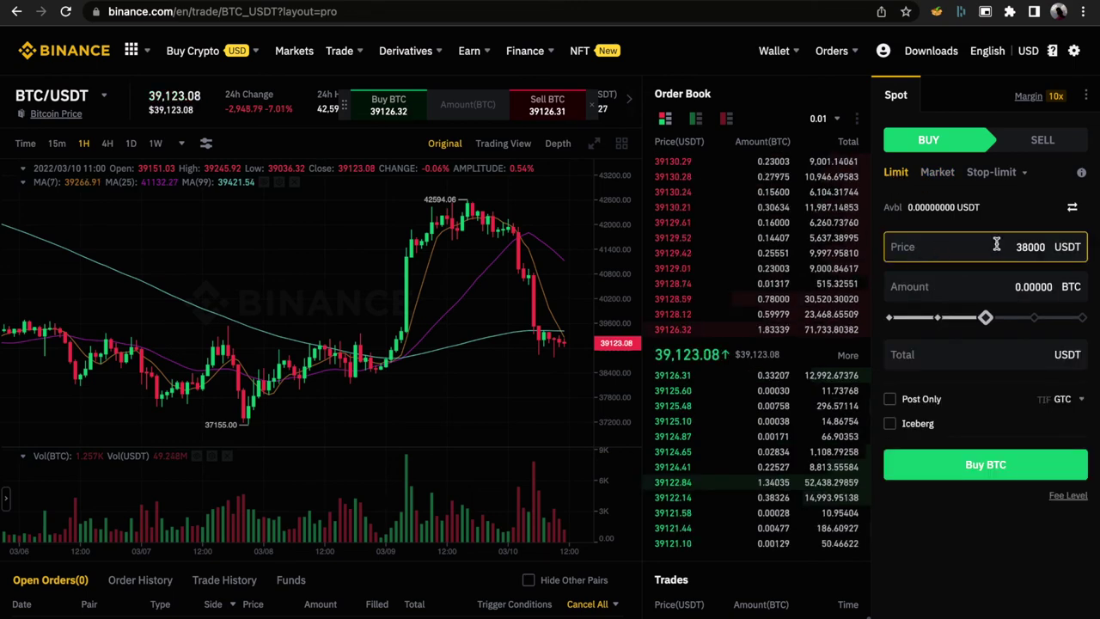
pyautogui.click(938, 173)
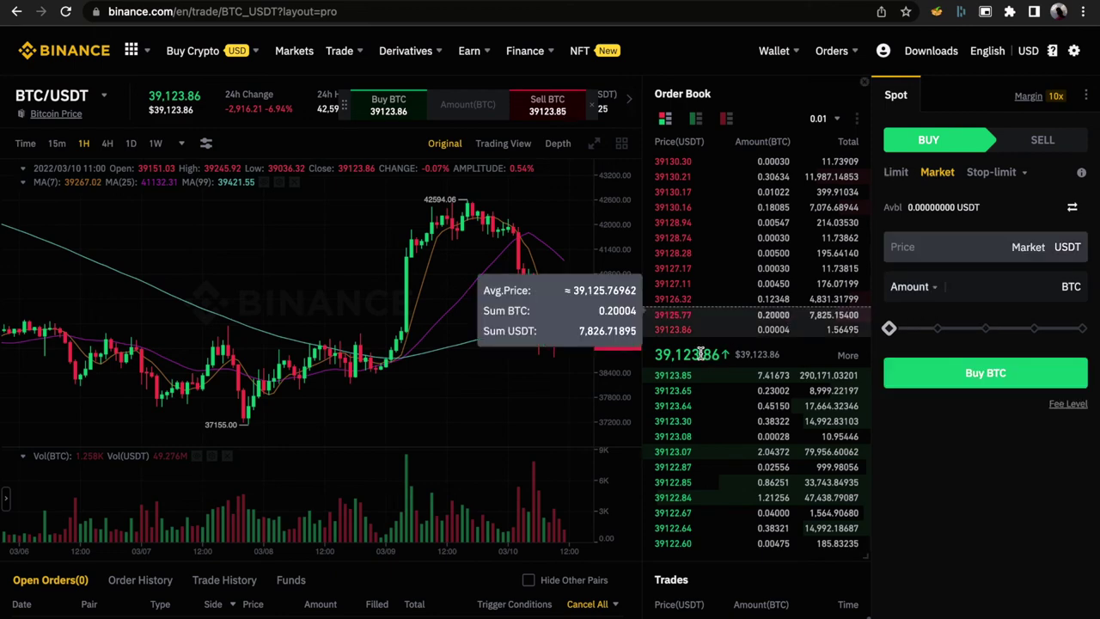
pyautogui.click(656, 360)
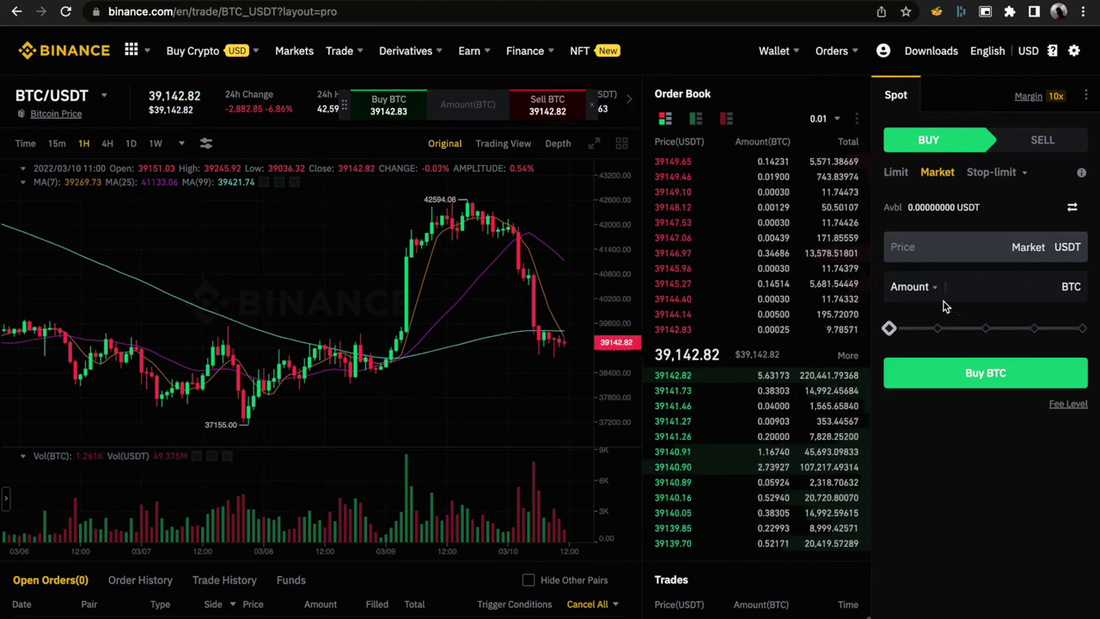
# Try 50% and 25% of the available balance for the market buy order, and set it to 100%
pyautogui.moveTo(919, 337)
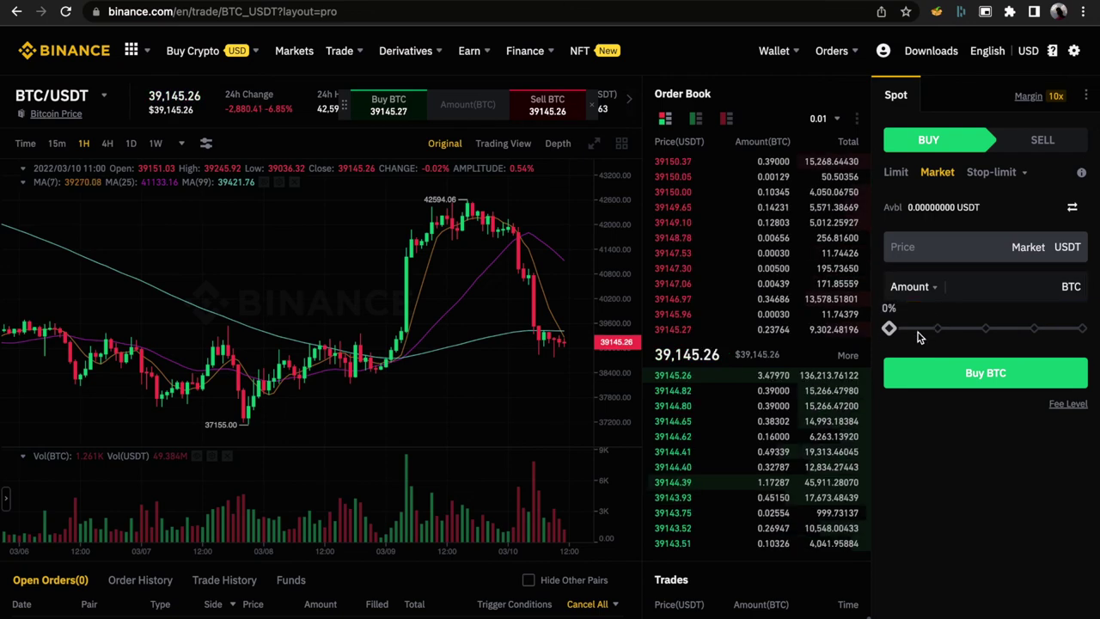
pyautogui.click(987, 331)
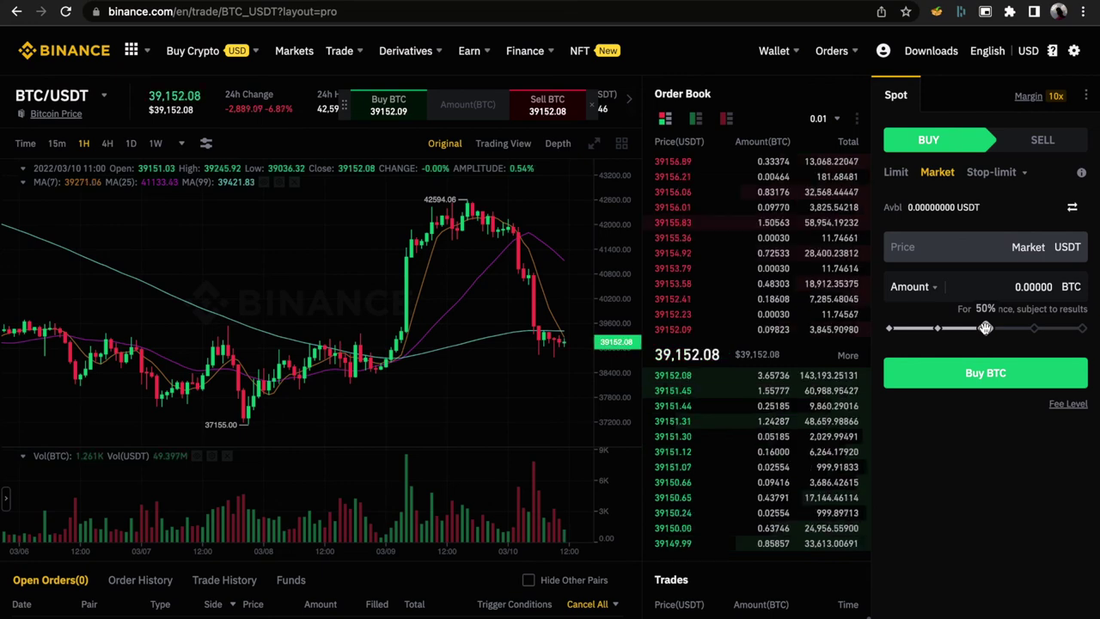
pyautogui.click(940, 331)
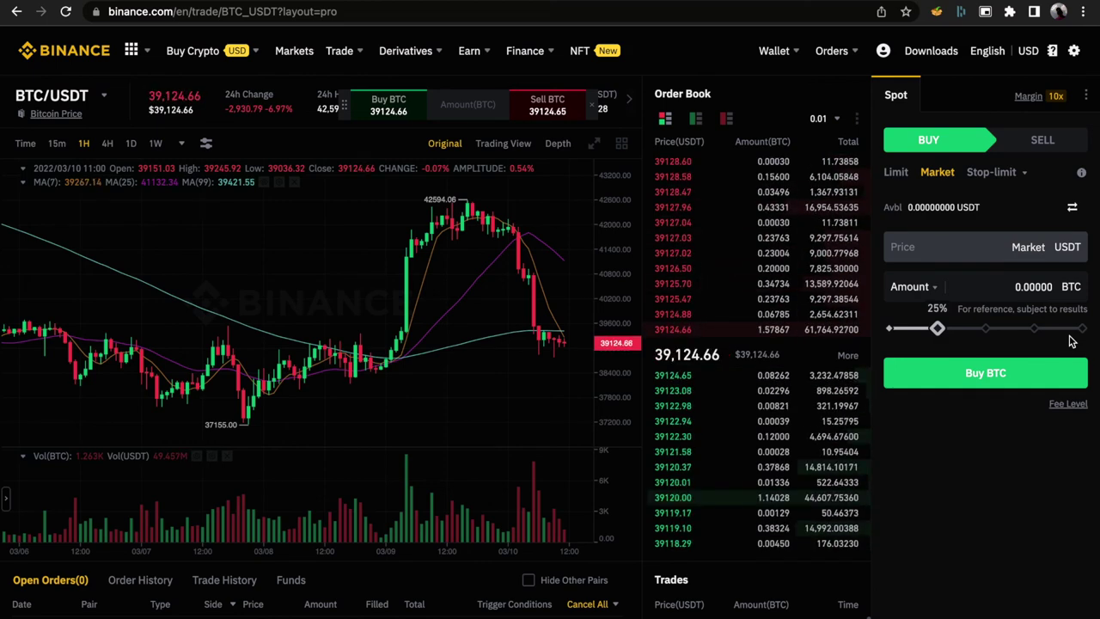
# Replace the market buy order's amount with 1 BTC
pyautogui.click(1025, 290)
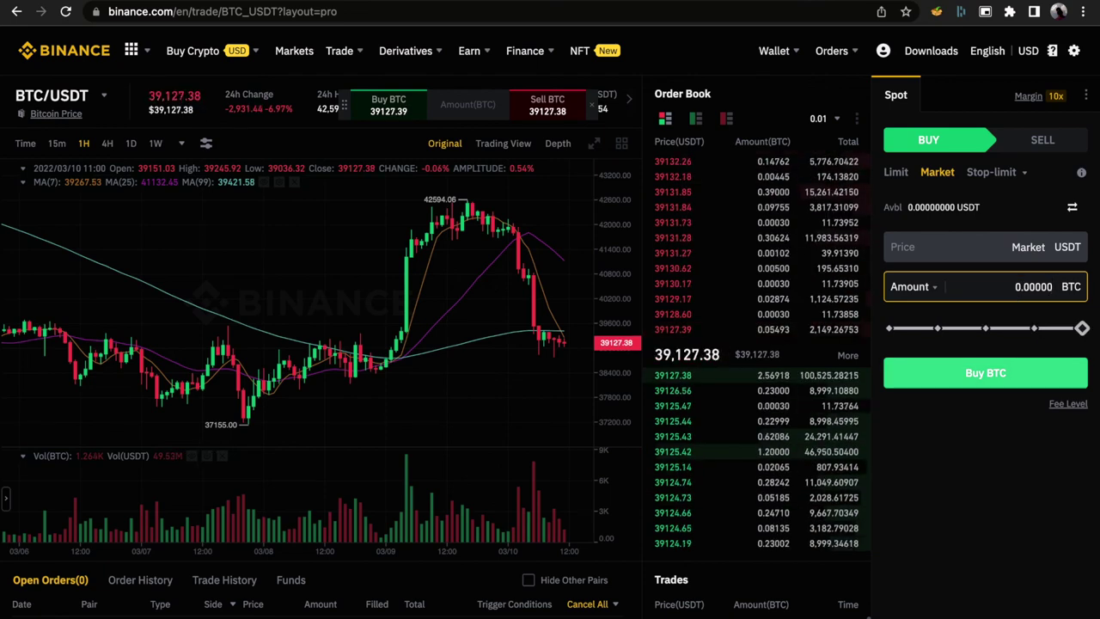
pyautogui.hotkey('ctrl', 'a')
pyautogui.write('1')
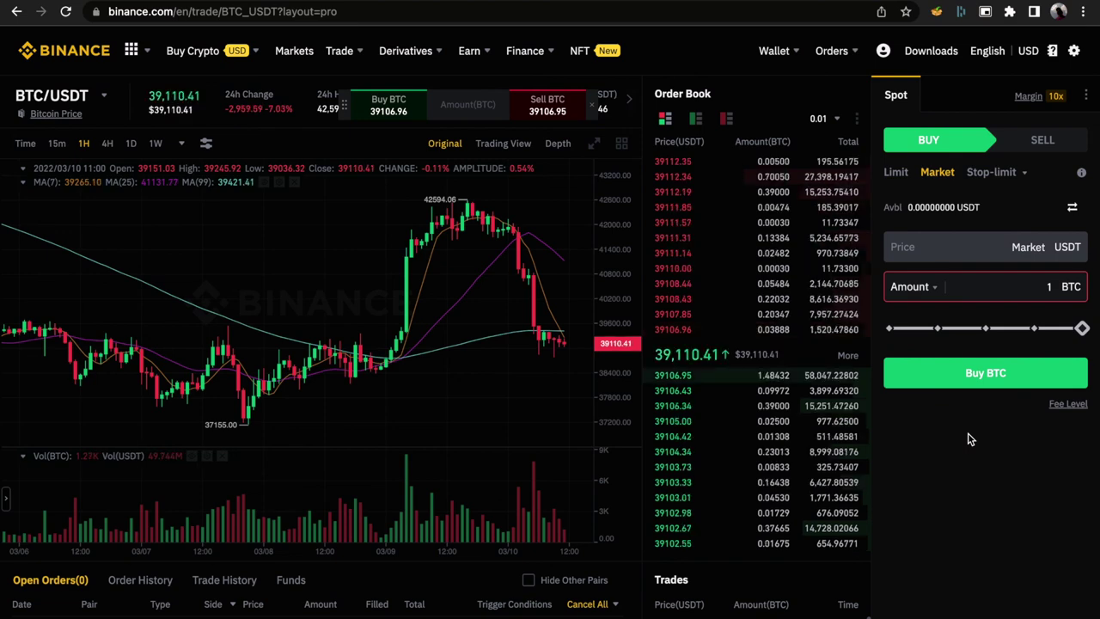
# Look over the open orders, order history, trade history and funds section below the chart and return to the order form
pyautogui.scroll(-3, 970, 440)
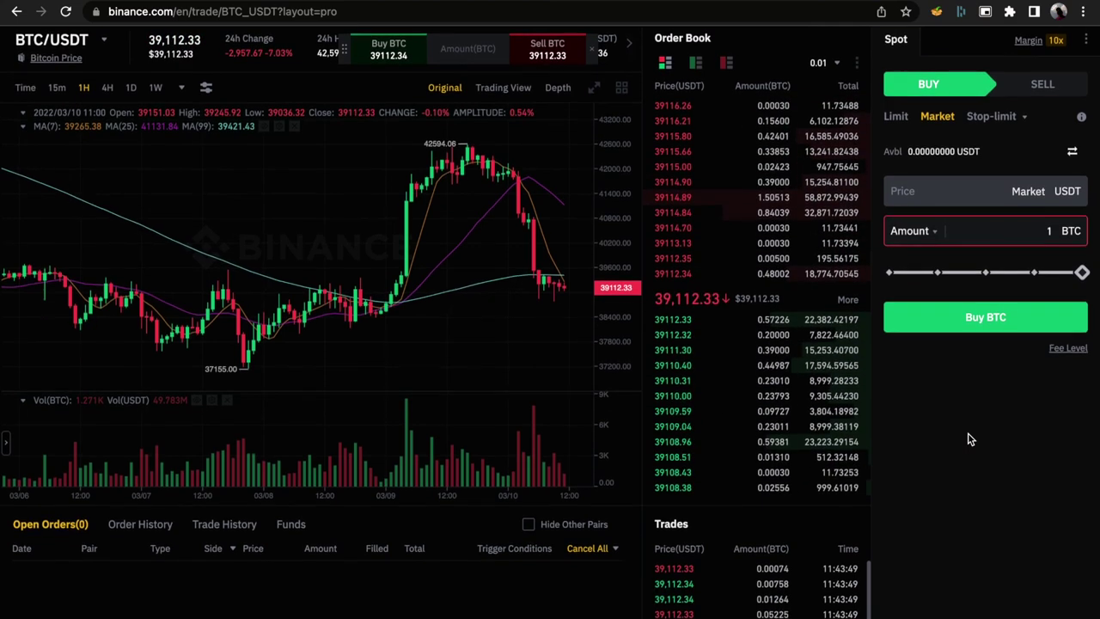
pyautogui.scroll(-1, 970, 439)
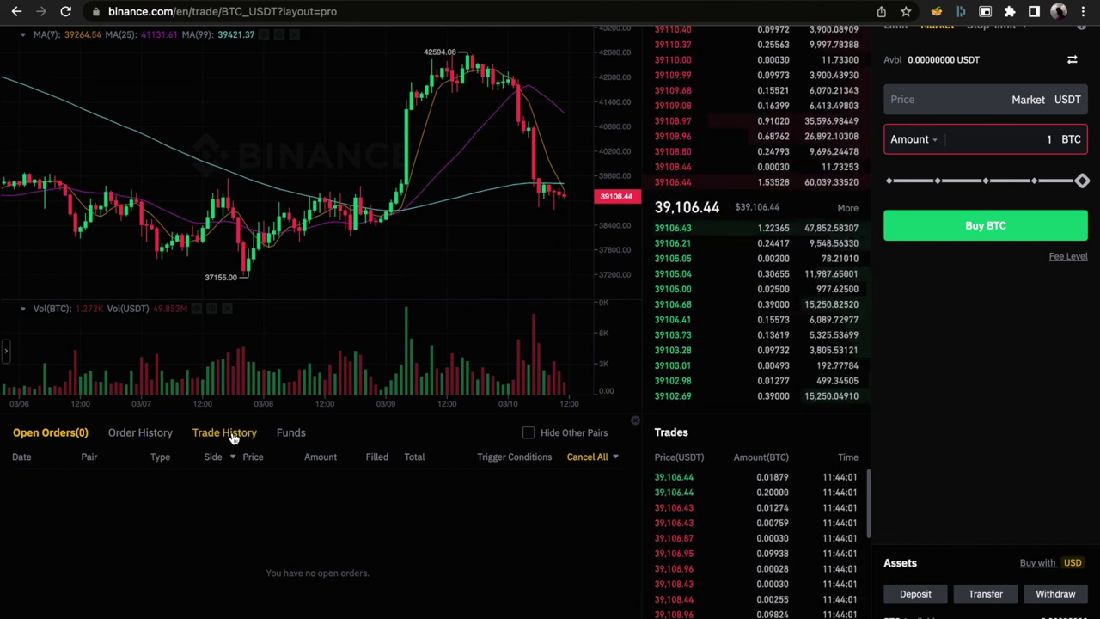
pyautogui.scroll(3, 317, 511)
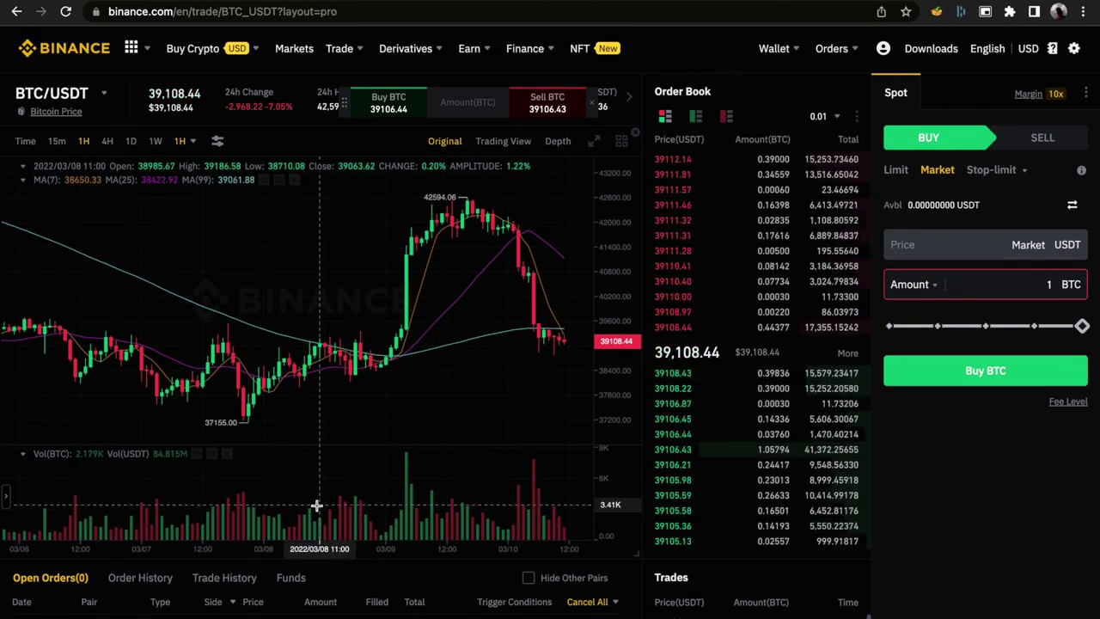
pyautogui.hscroll(-2, 317, 508)
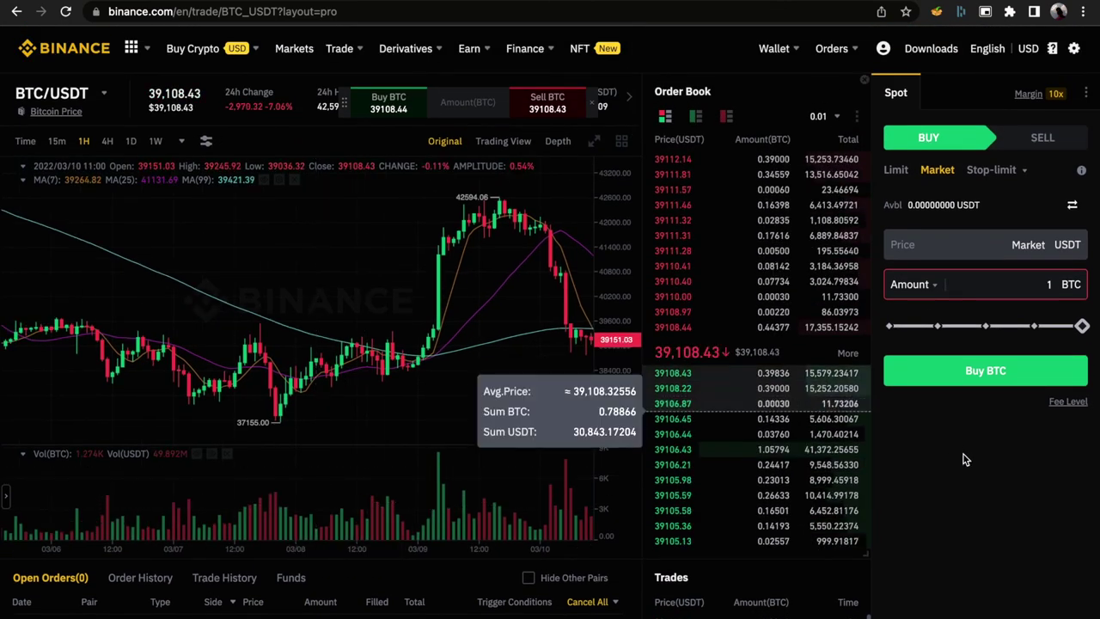